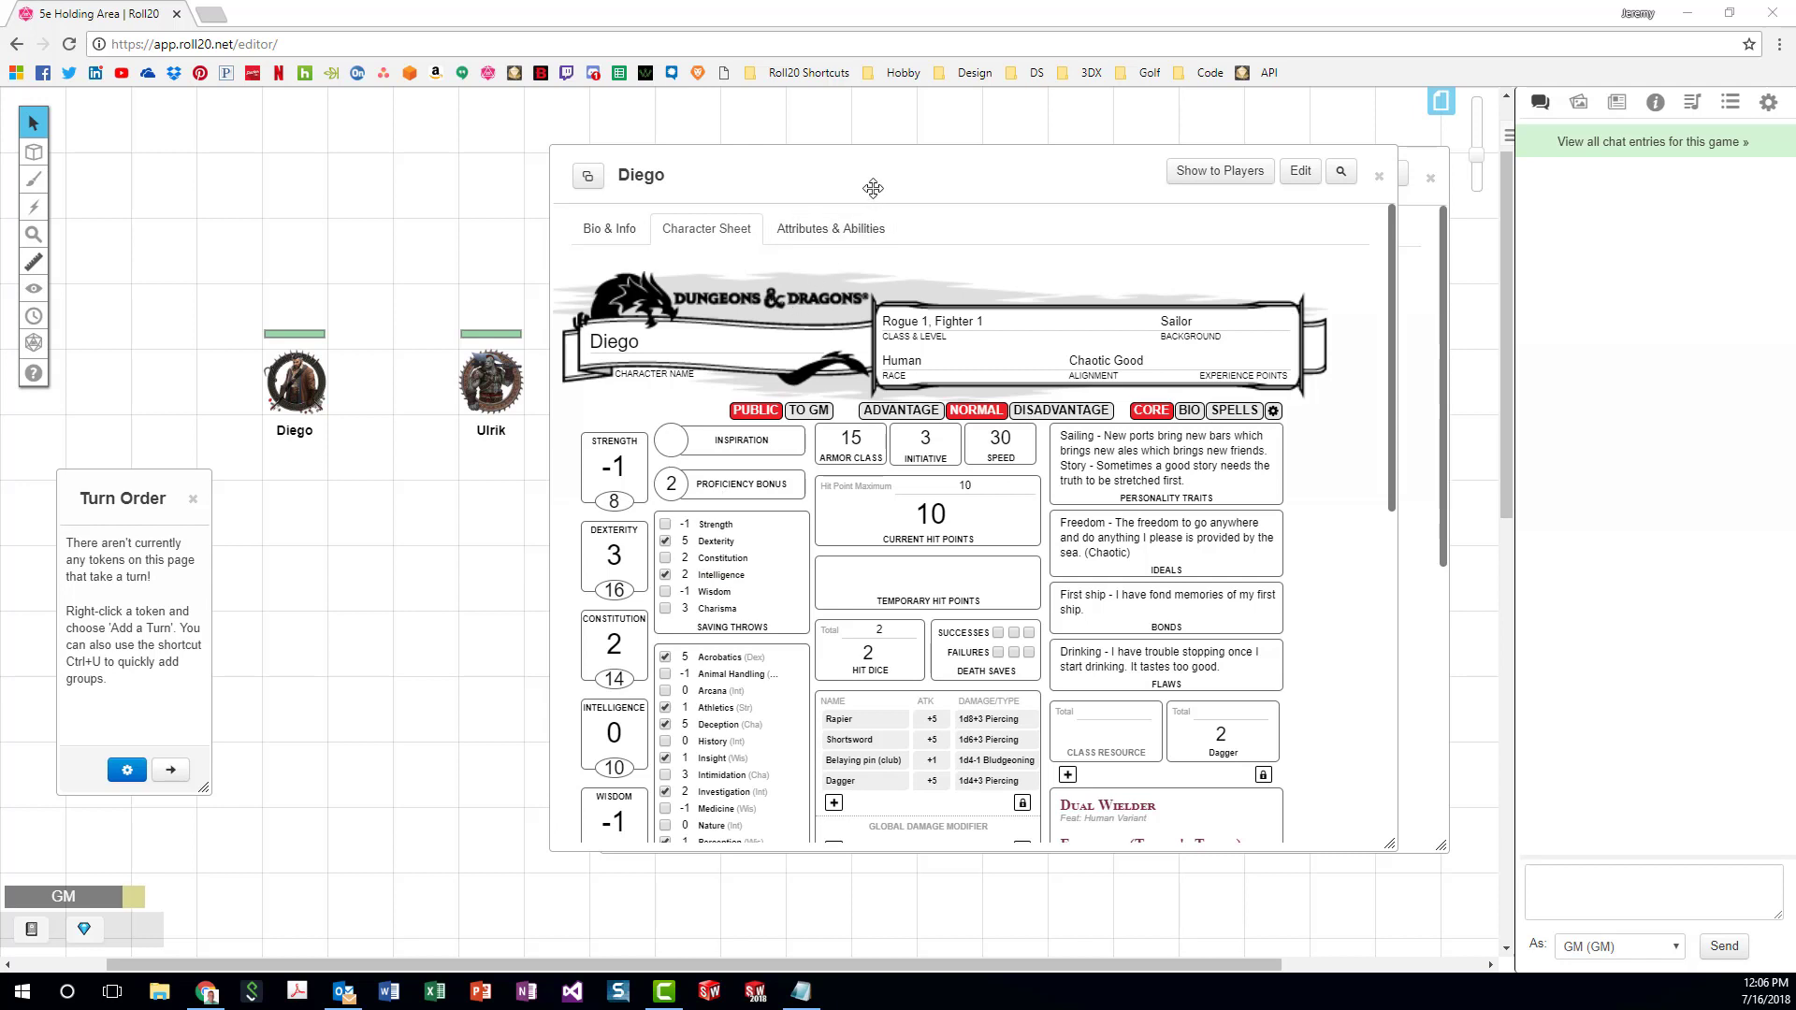
# Roll initiative from Diego's character sheet, first with no token selected, then with Diego's and Ulrik's tokens selected in turn.
pyautogui.click(915, 461)
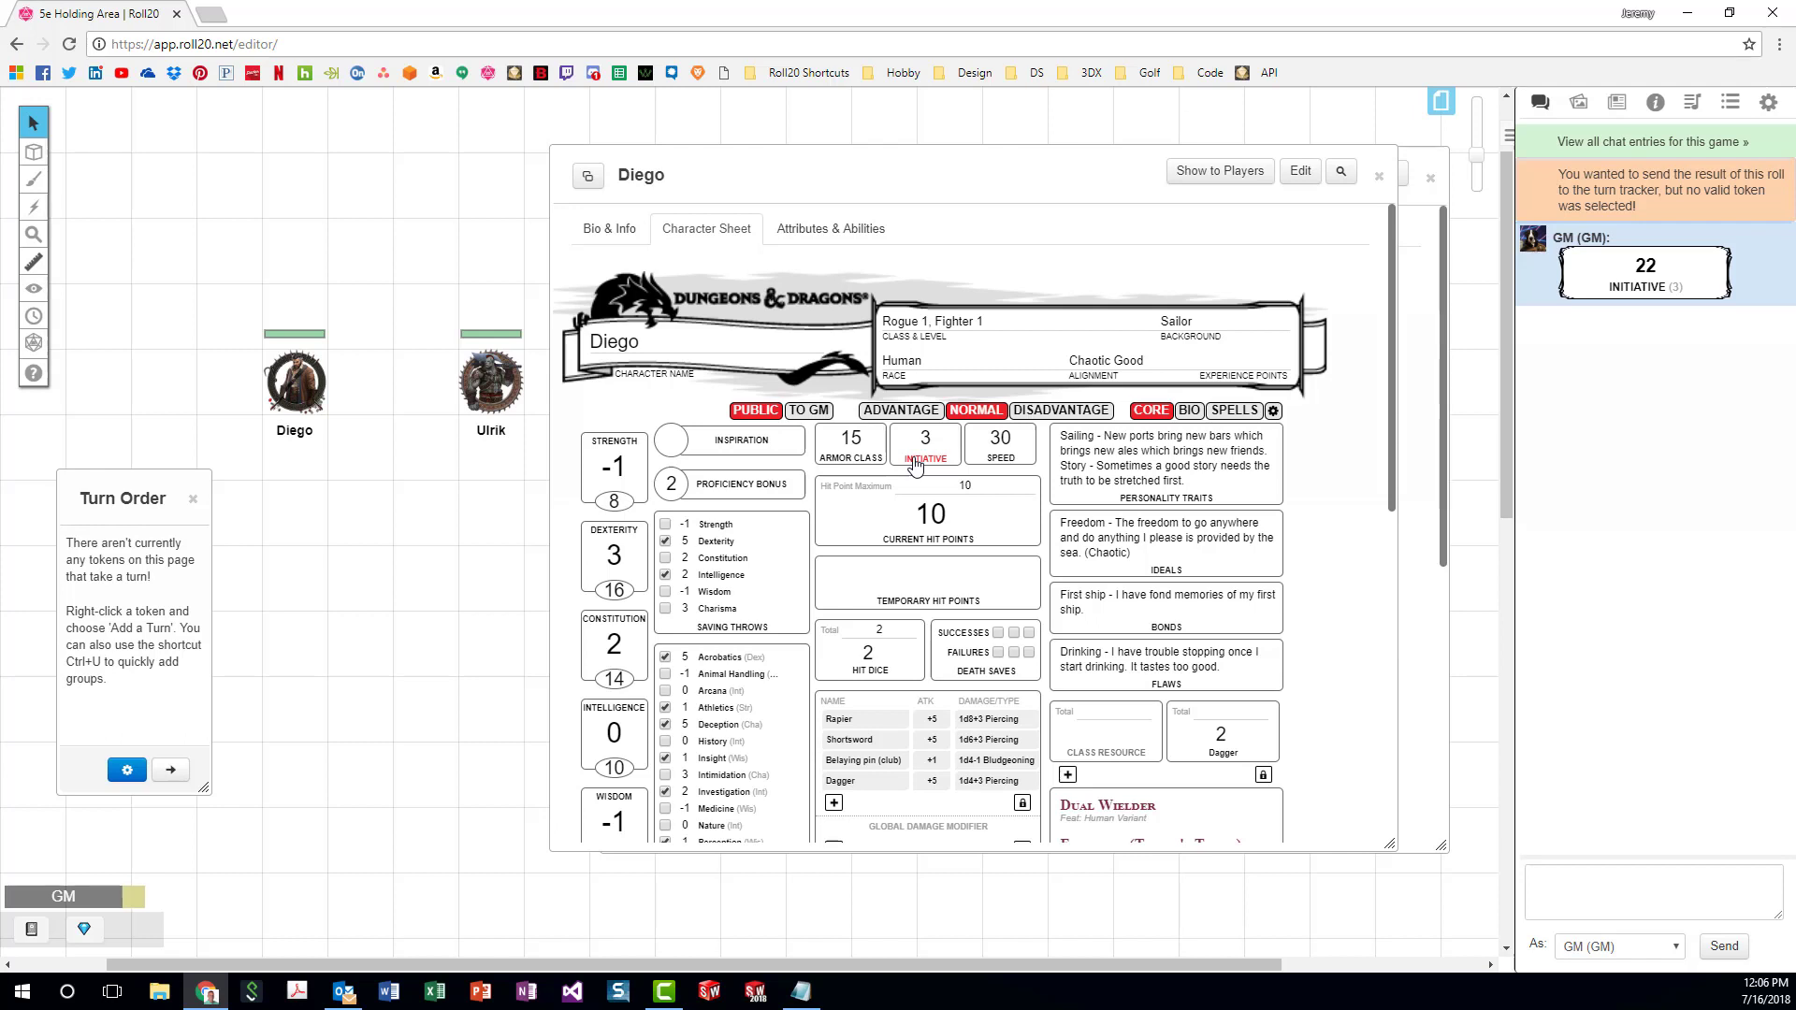
pyautogui.click(294, 379)
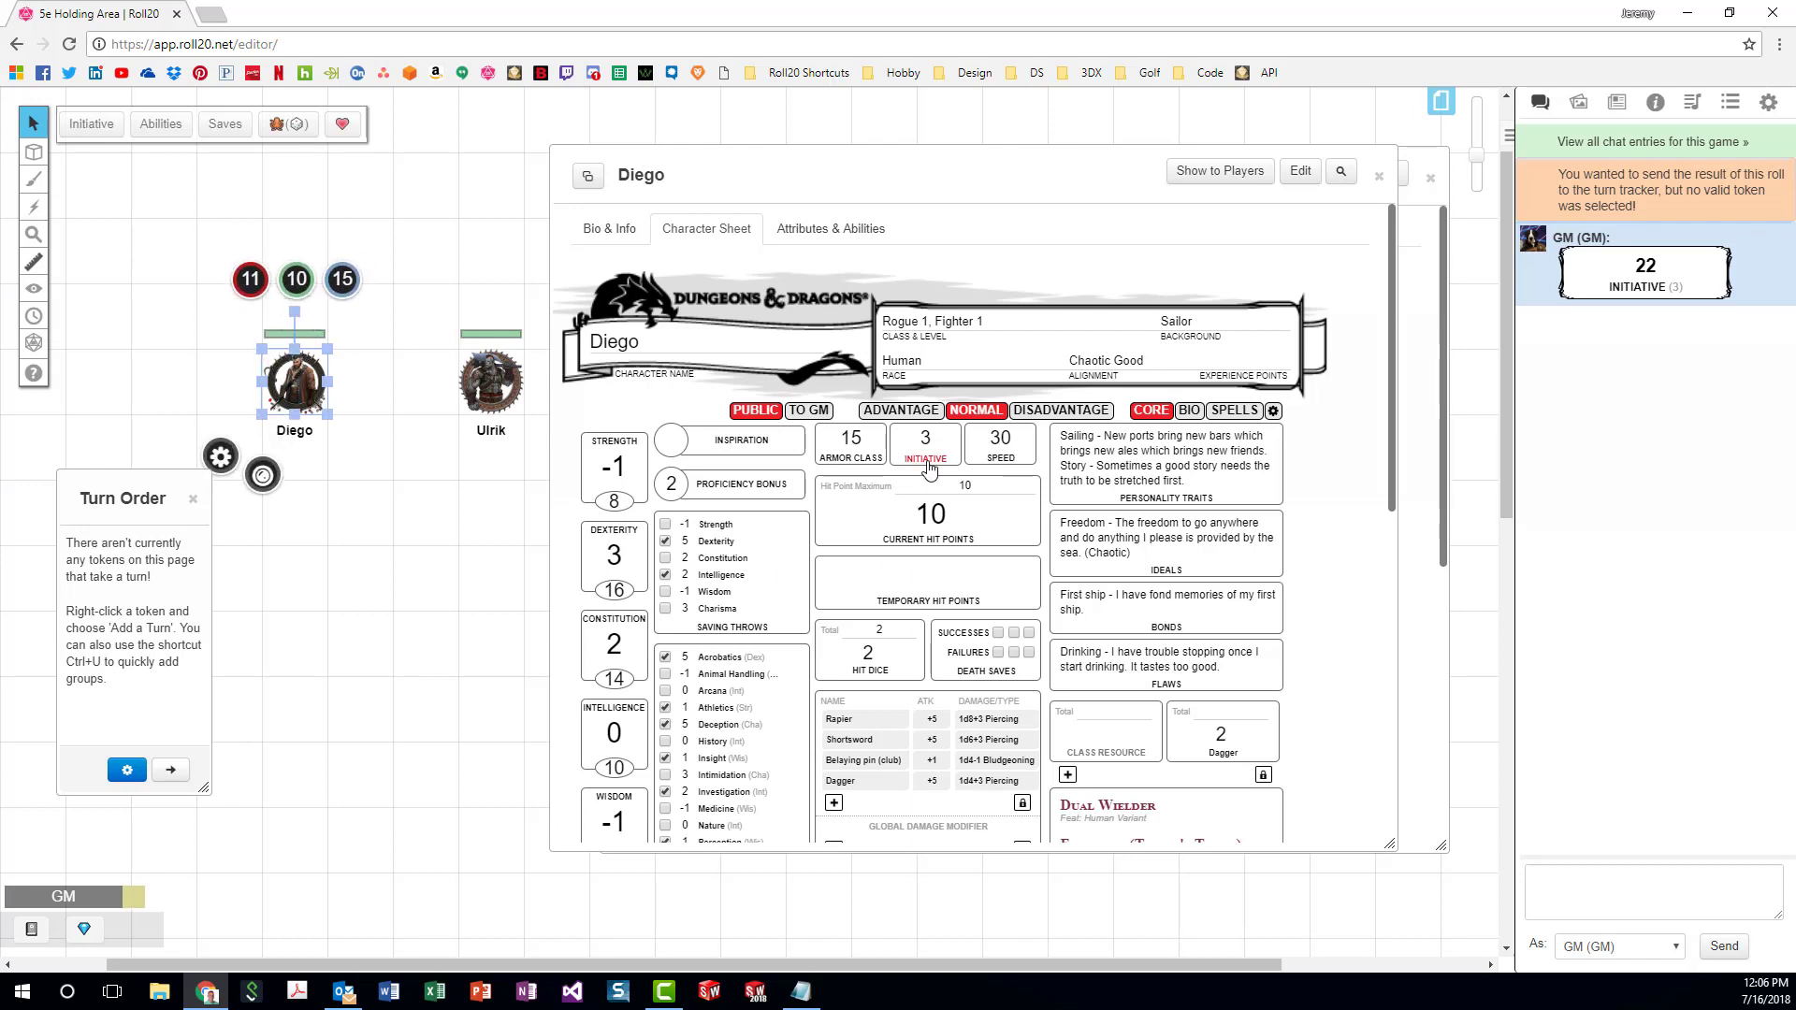
pyautogui.click(929, 463)
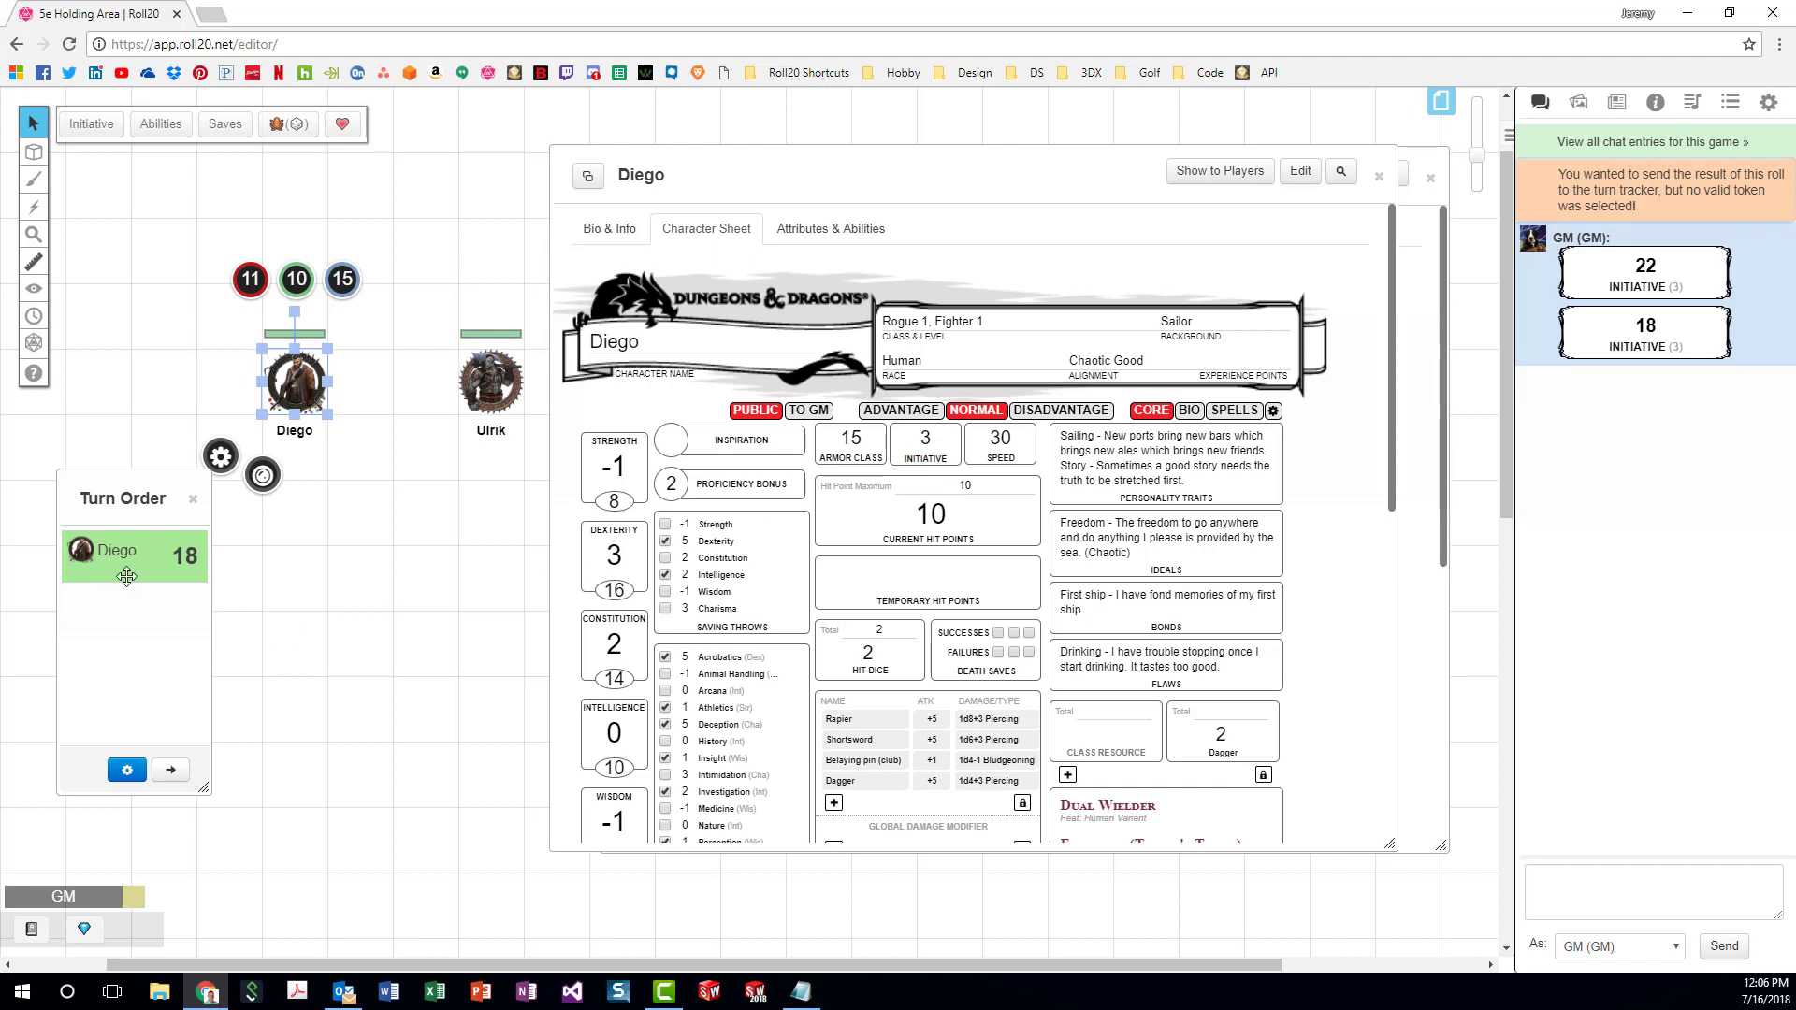
pyautogui.moveTo(131, 566)
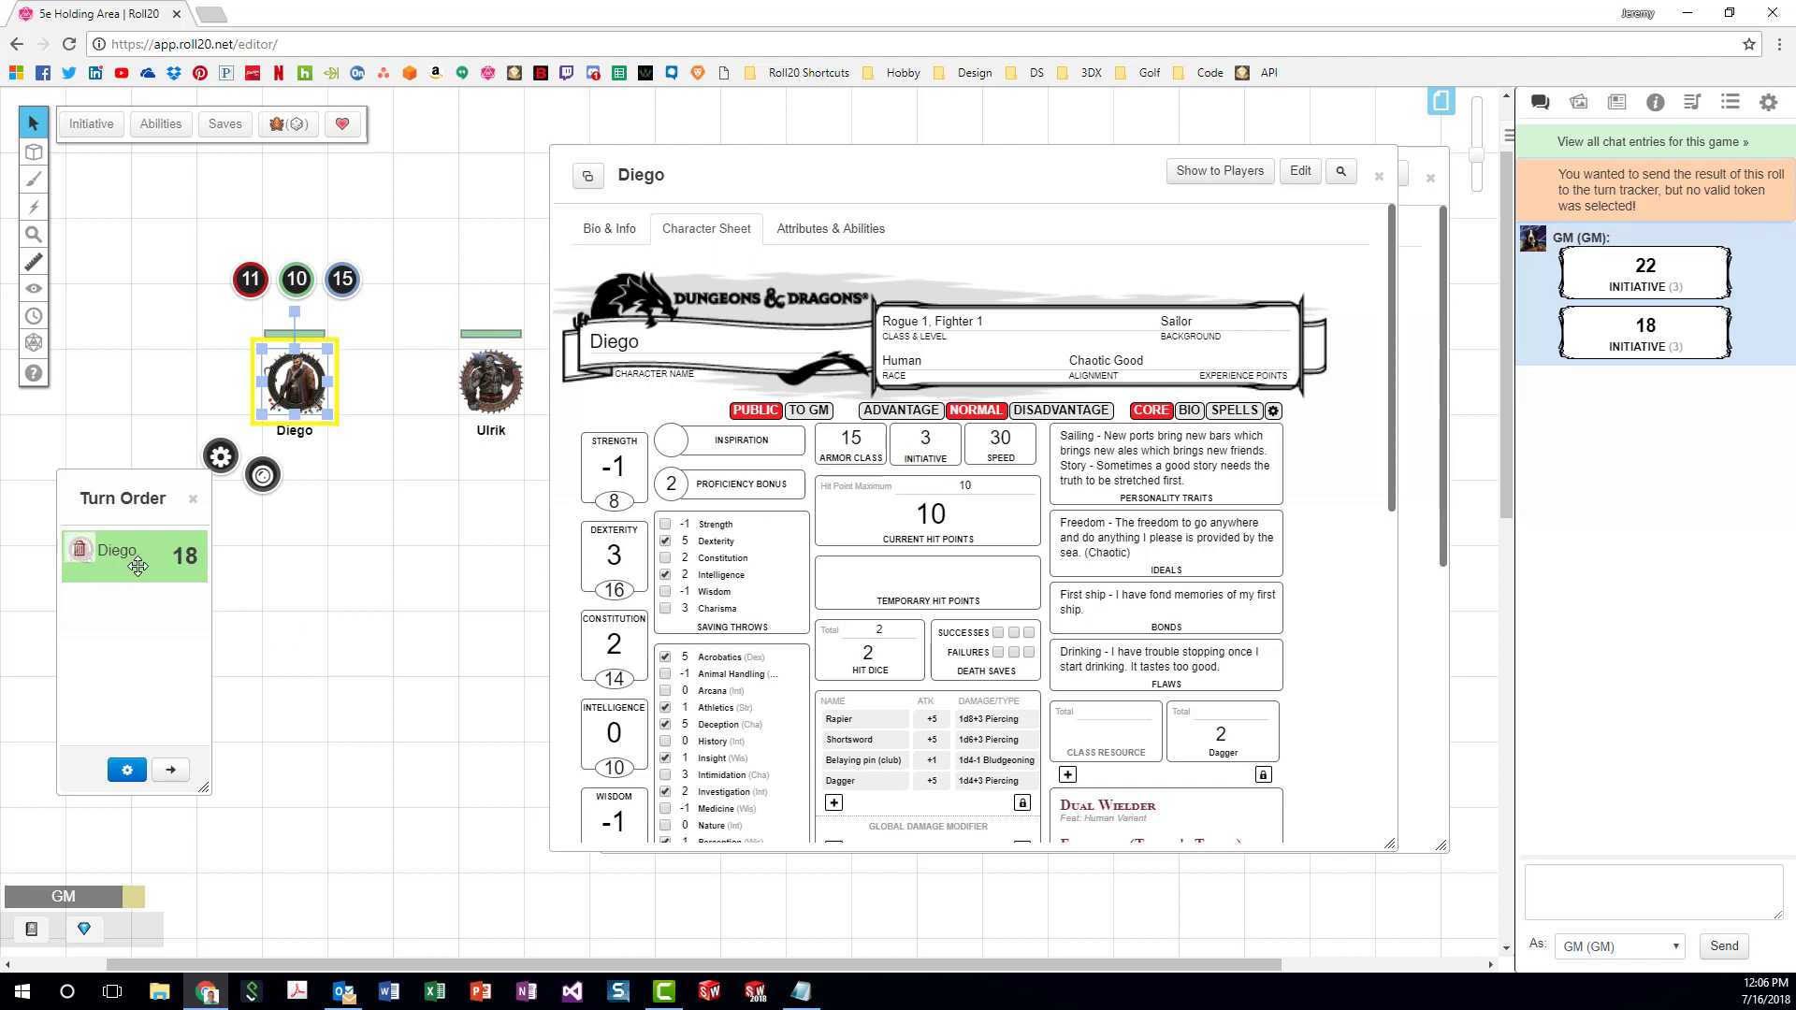
pyautogui.click(491, 382)
pyautogui.click(922, 464)
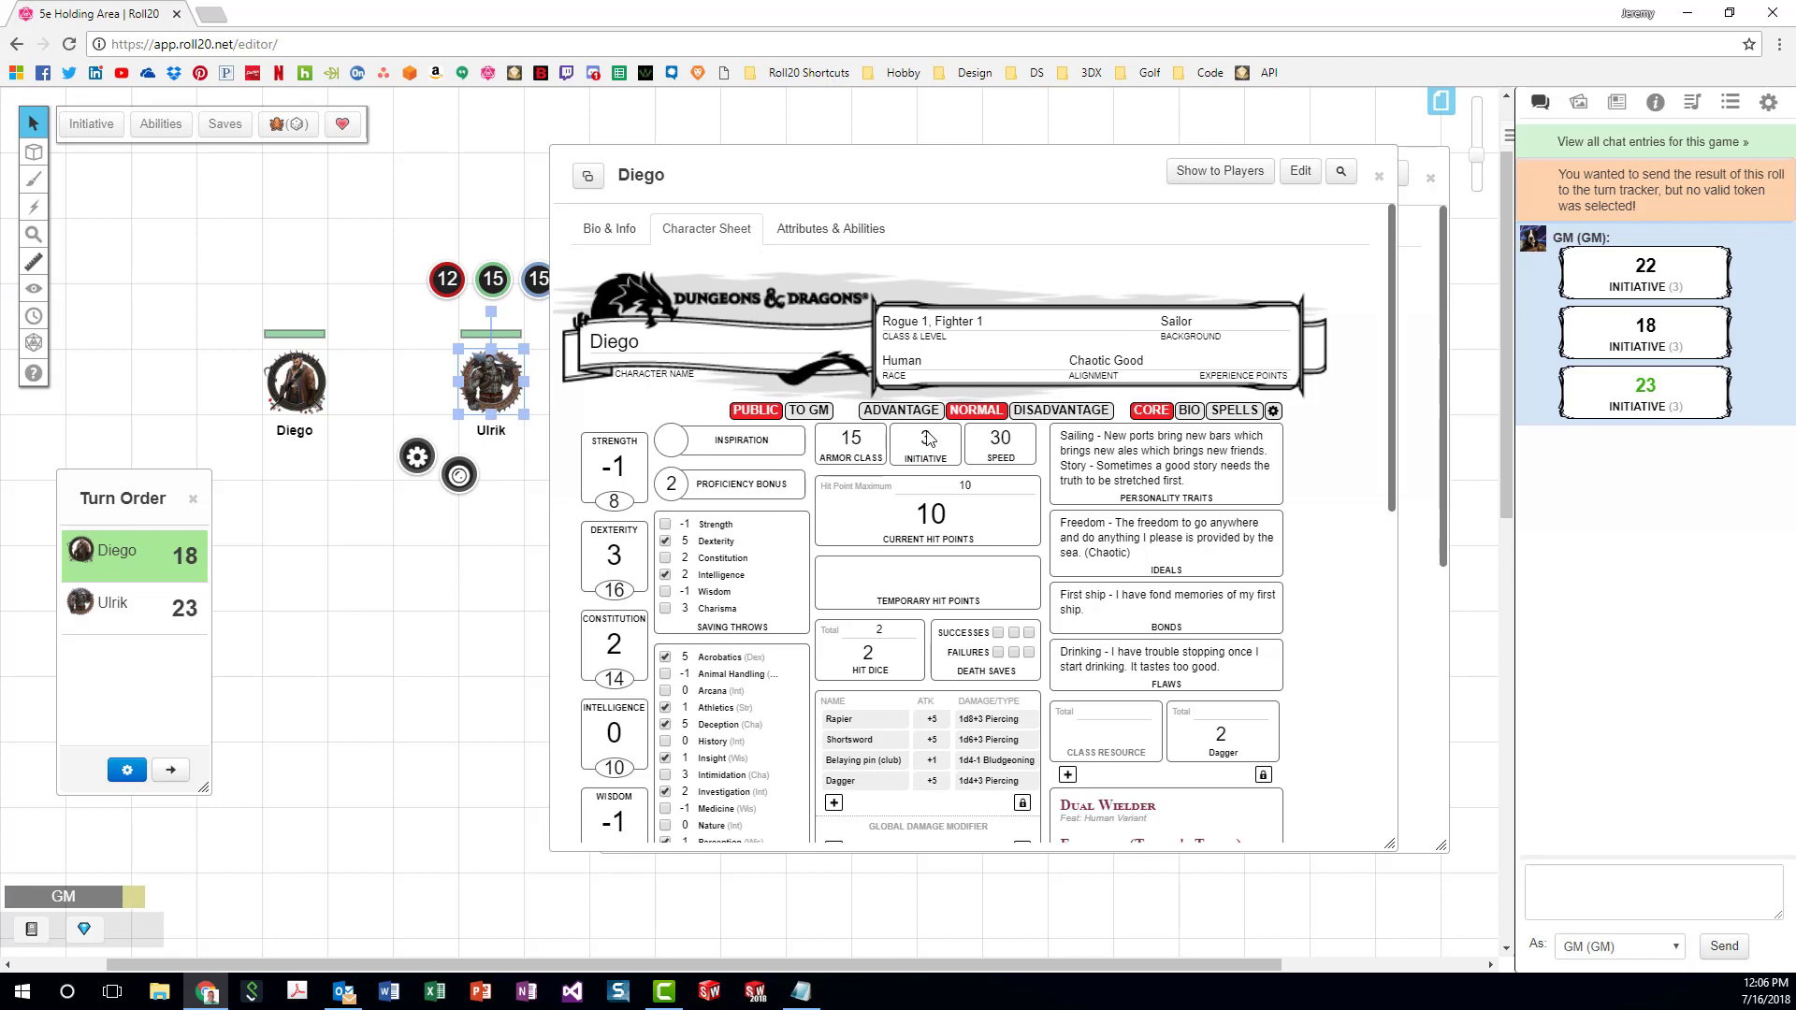
# Remove the Ulrik and Diego entries from the turn order.
pyautogui.click(454, 538)
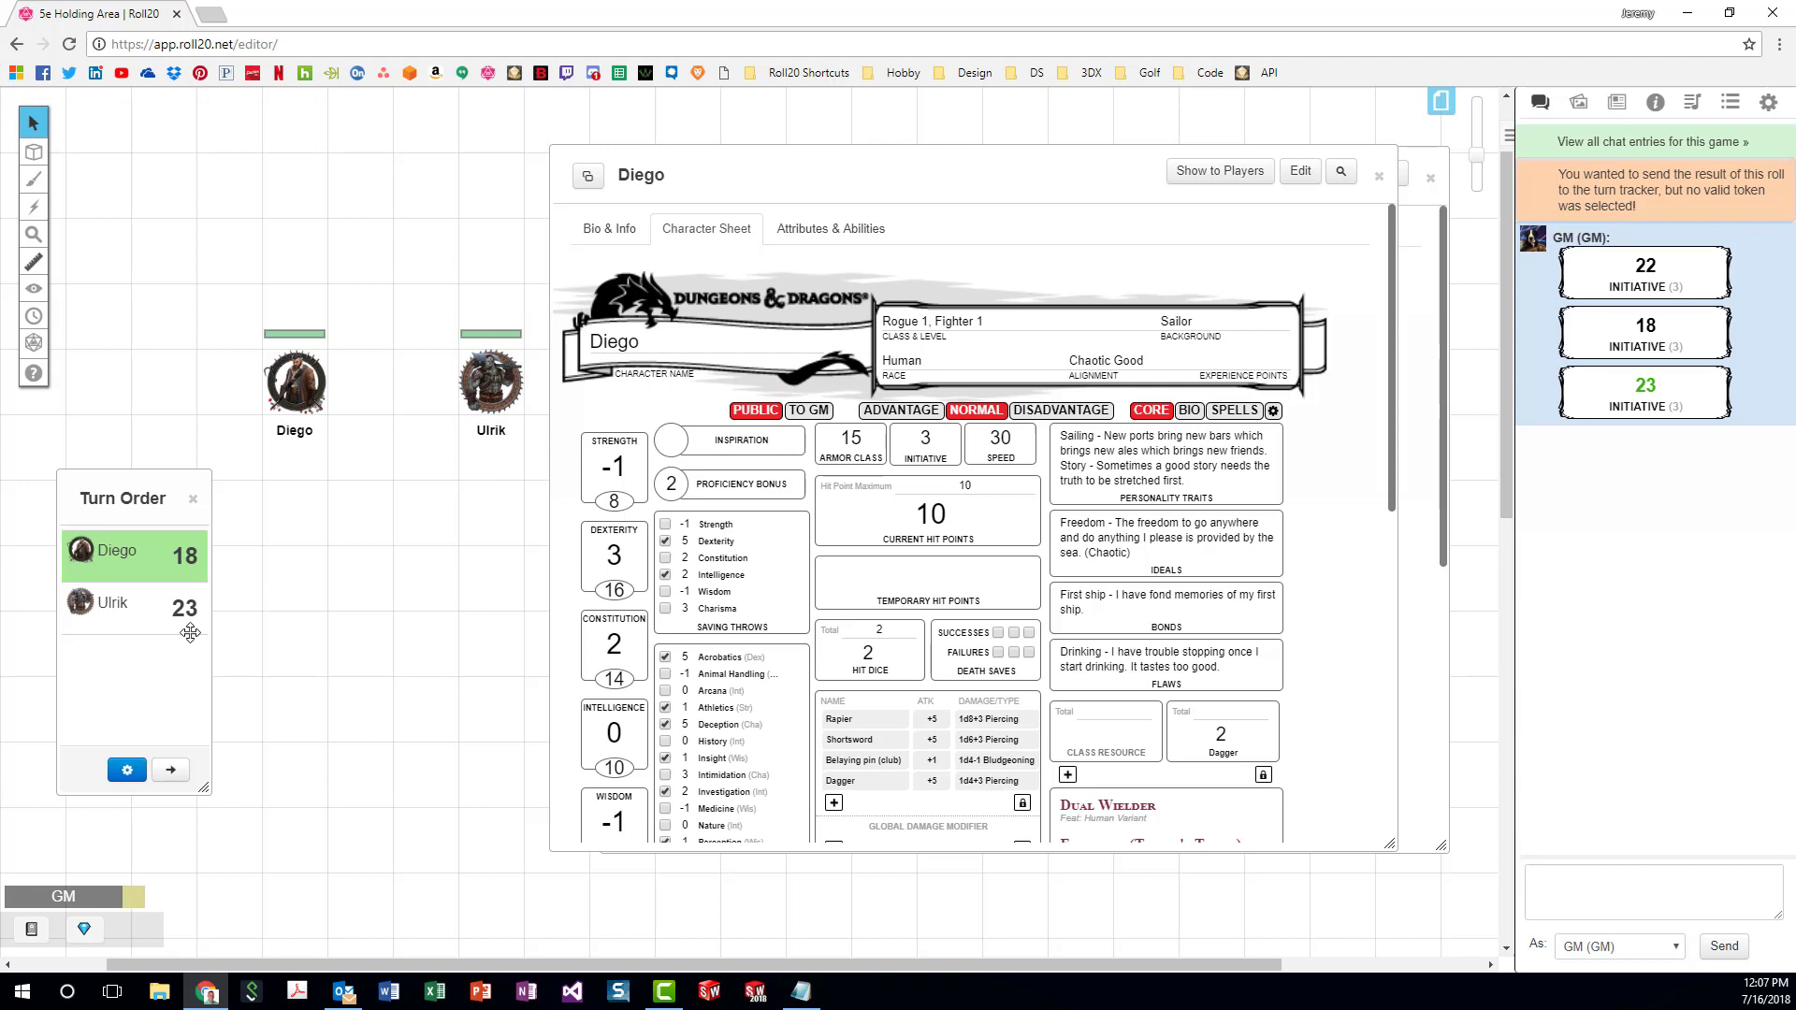
pyautogui.click(79, 601)
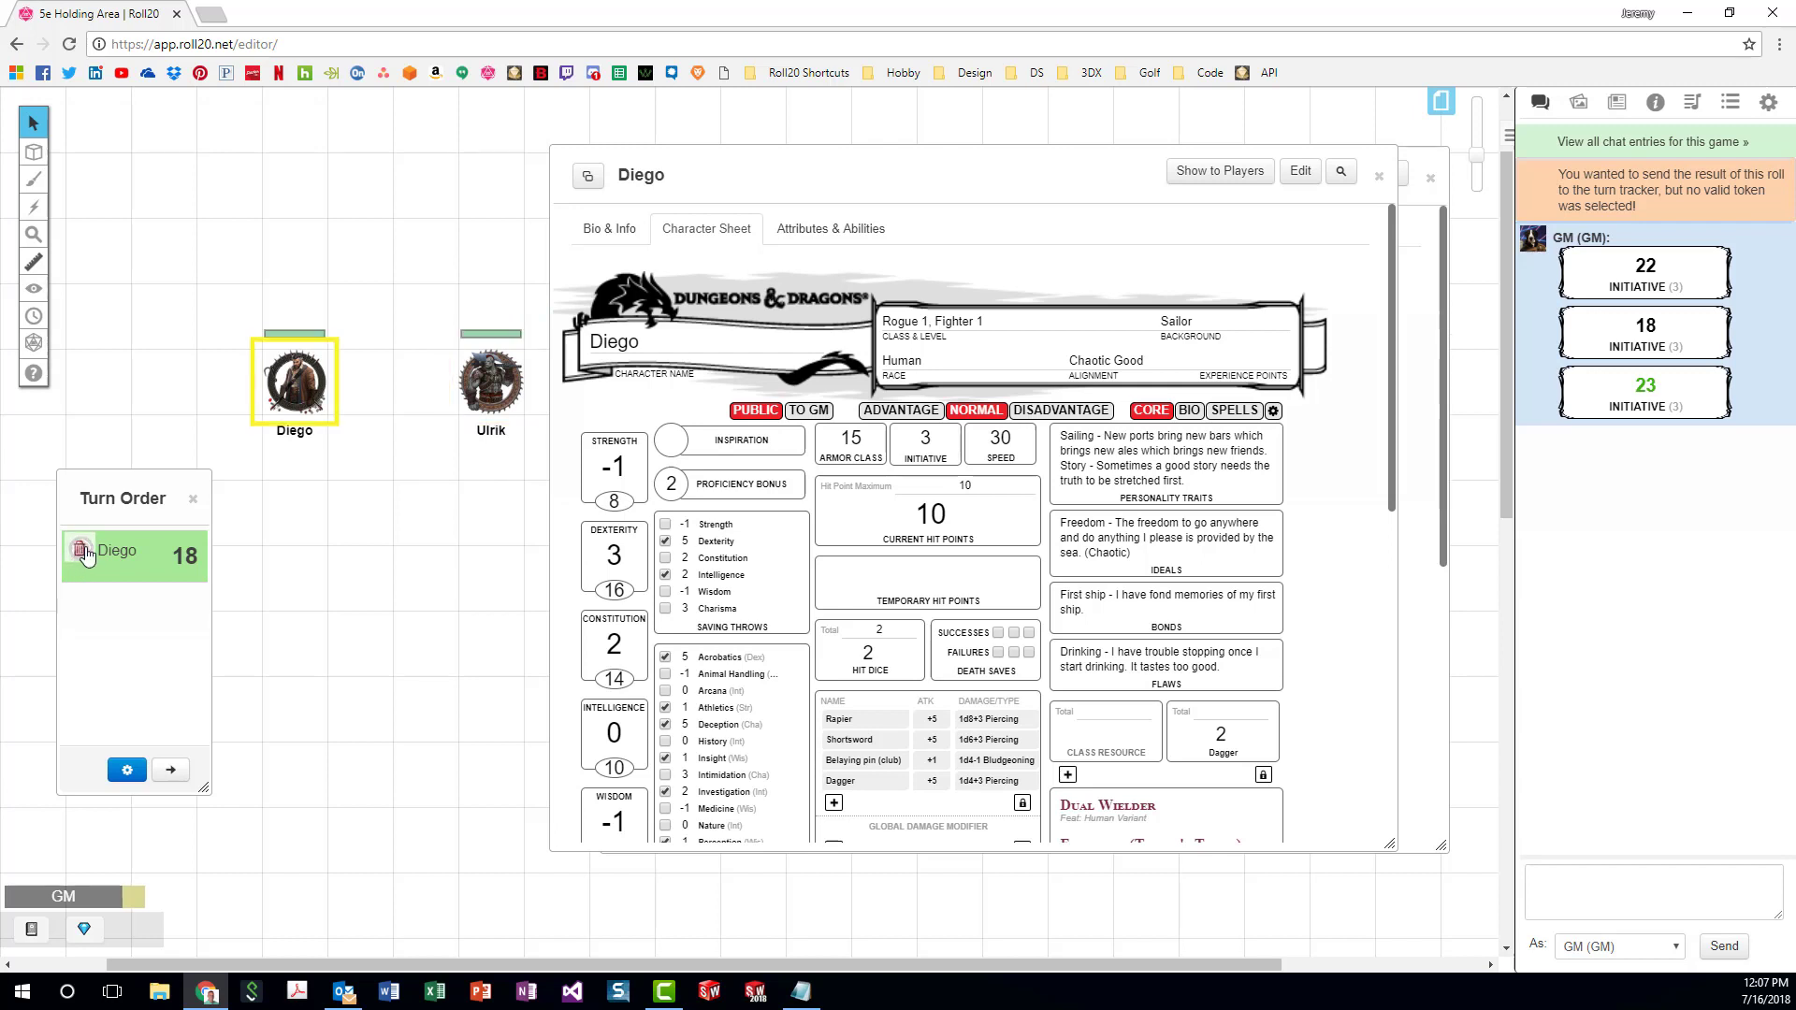
pyautogui.click(81, 551)
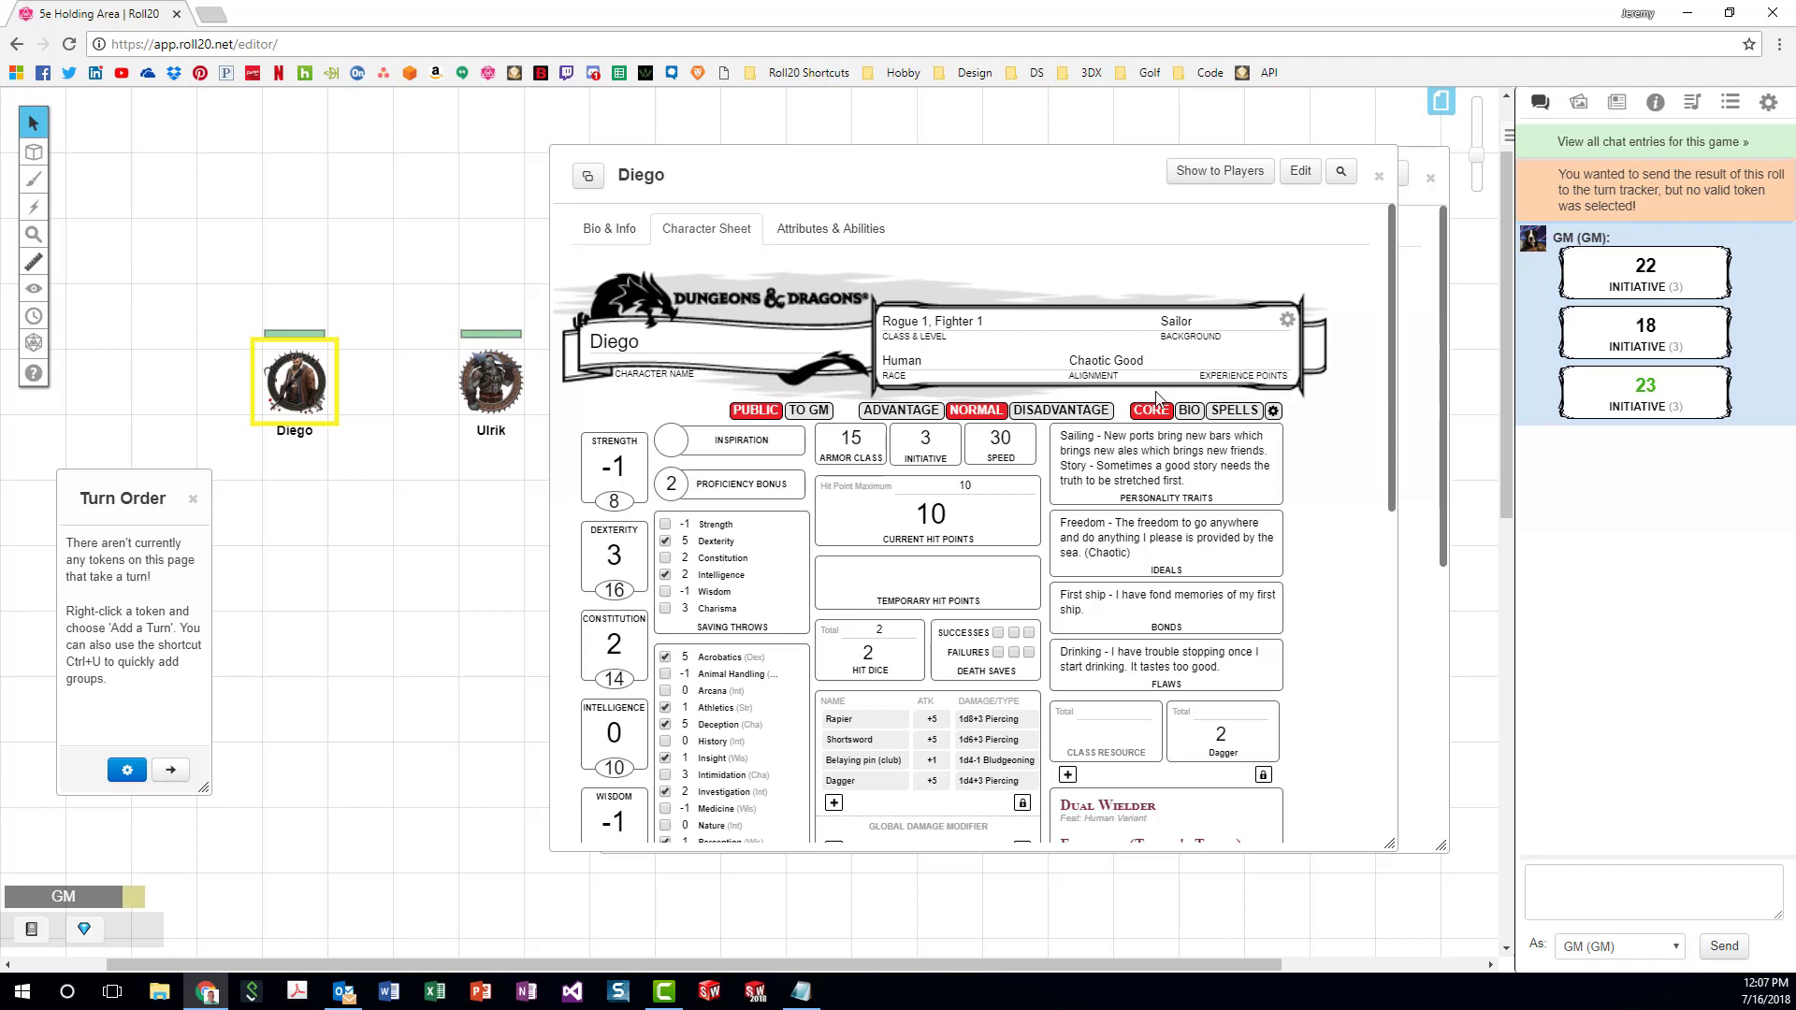
pyautogui.click(391, 539)
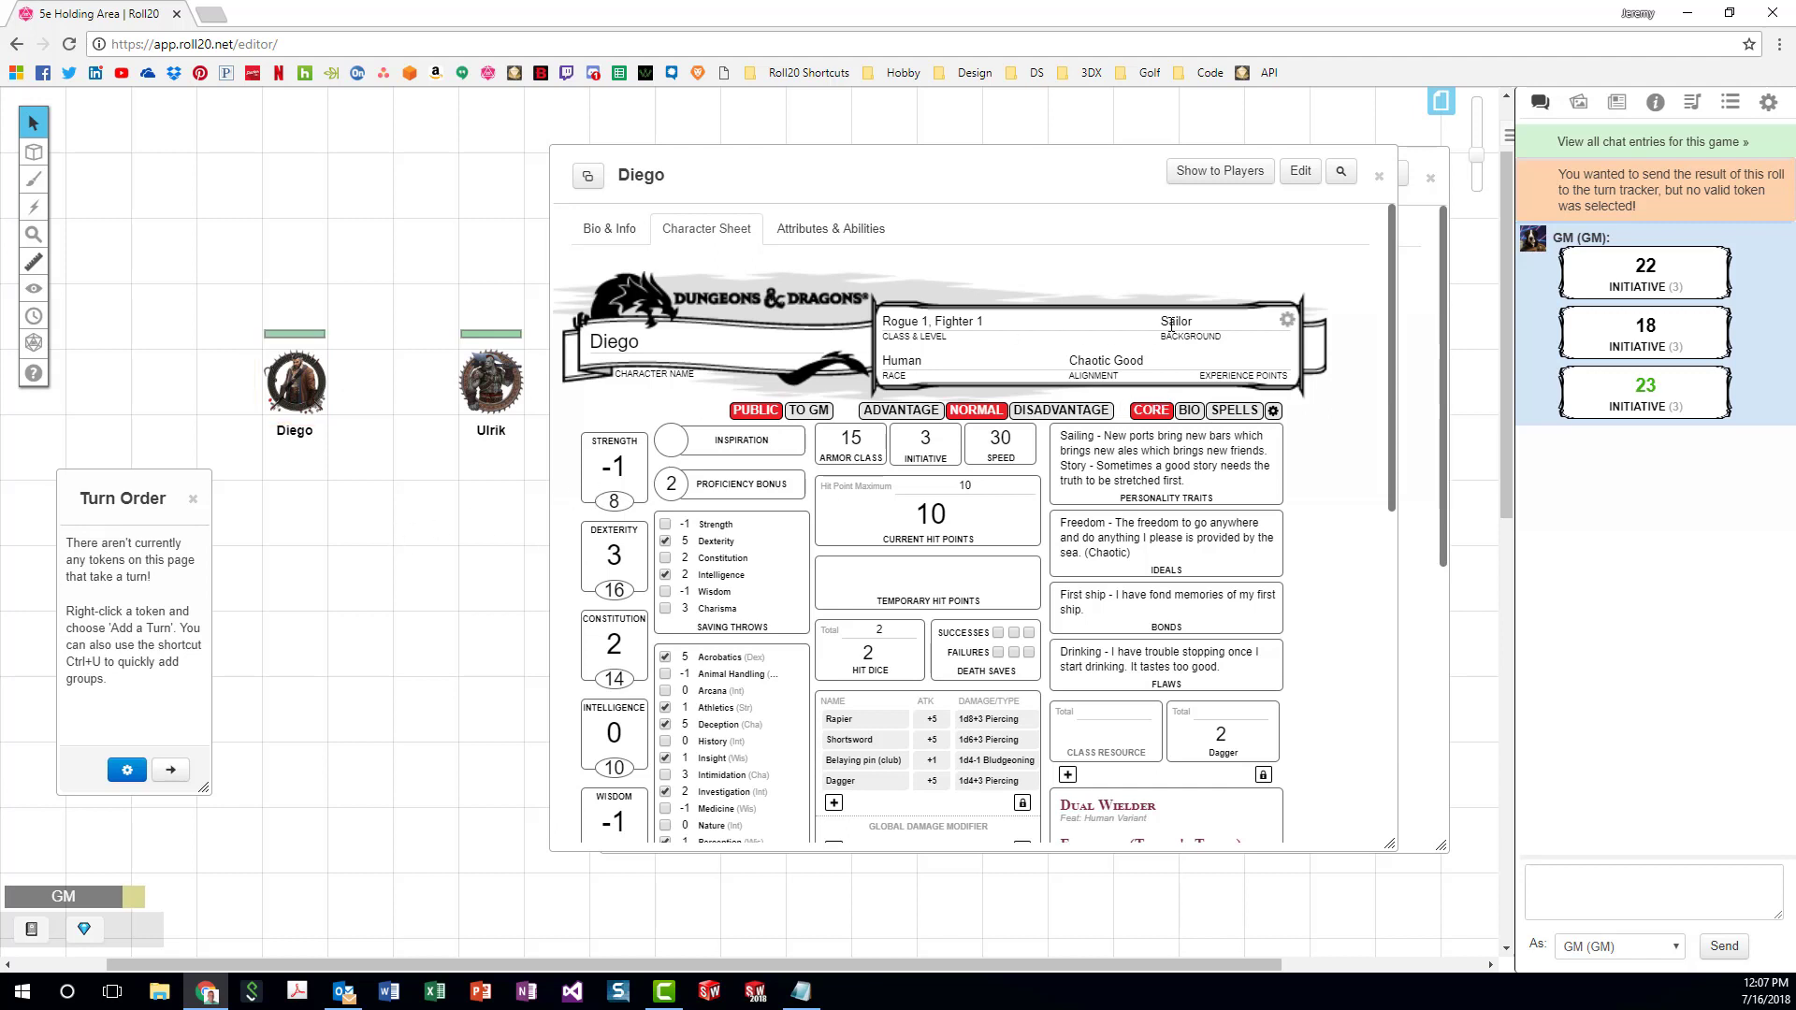
# Examine the macro text of the Initiative ability among Diego's attributes and abilities.
pyautogui.click(816, 234)
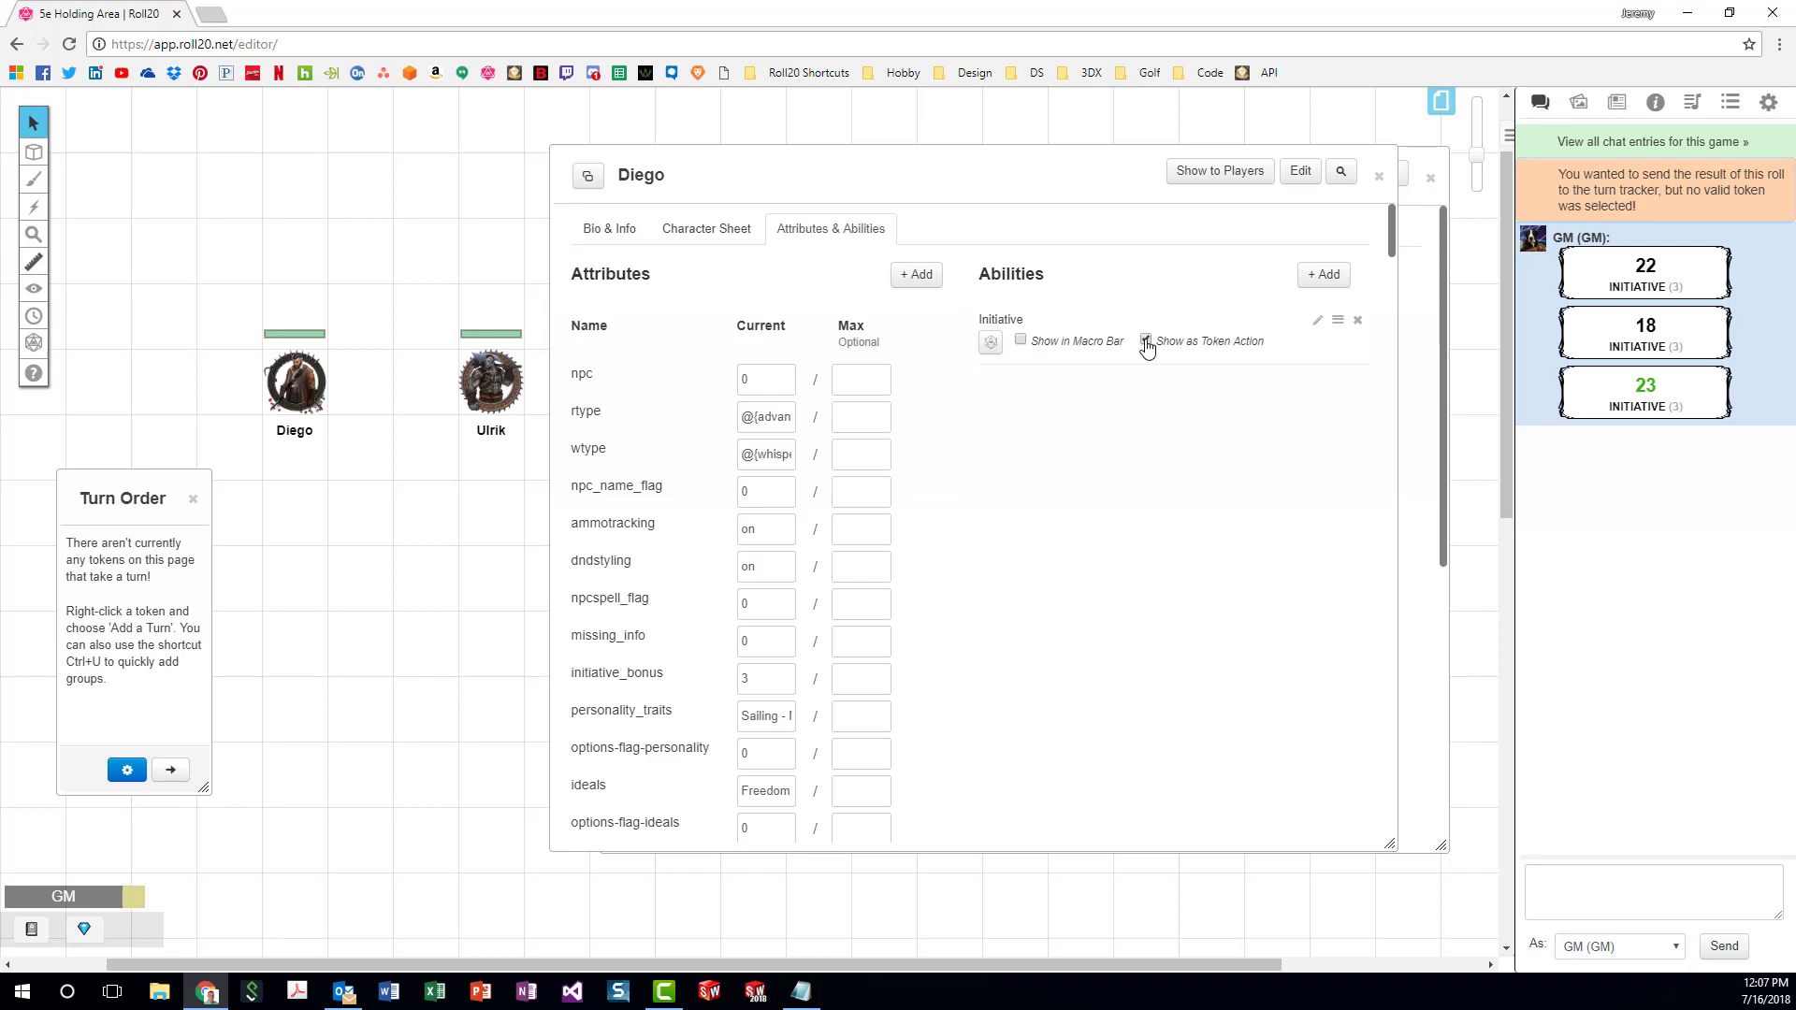
pyautogui.click(1318, 320)
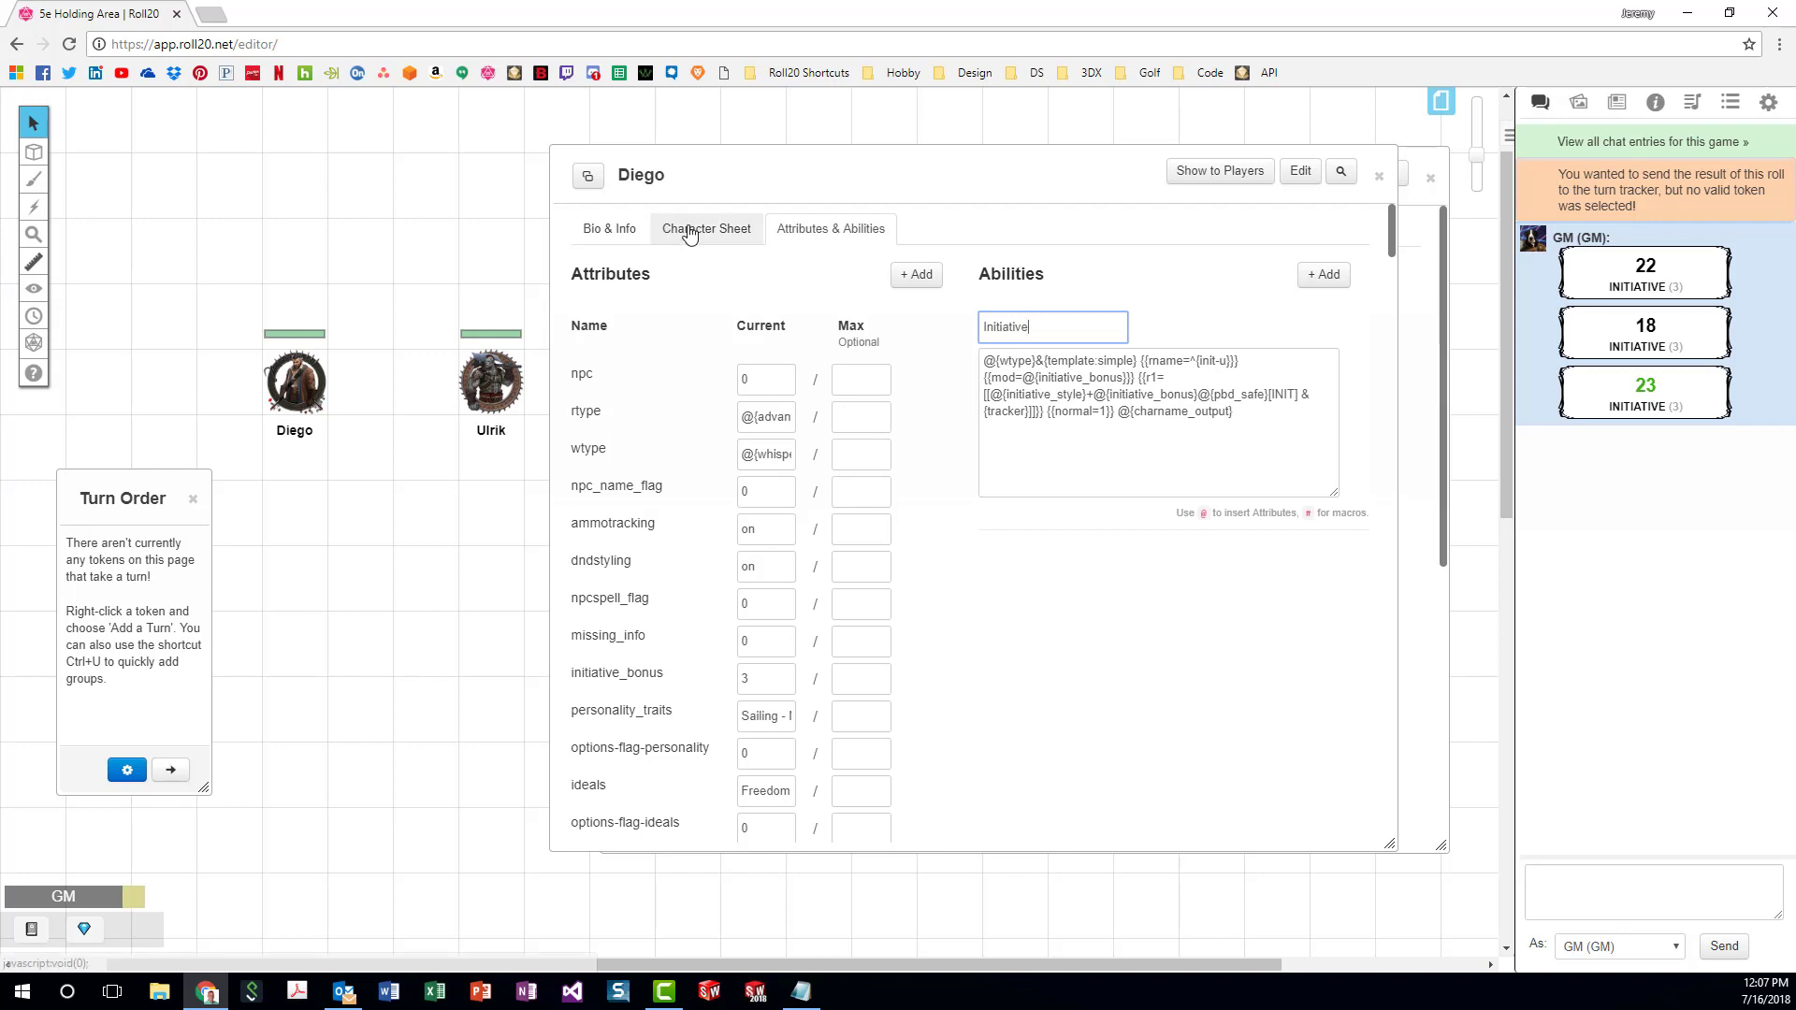
pyautogui.click(1322, 321)
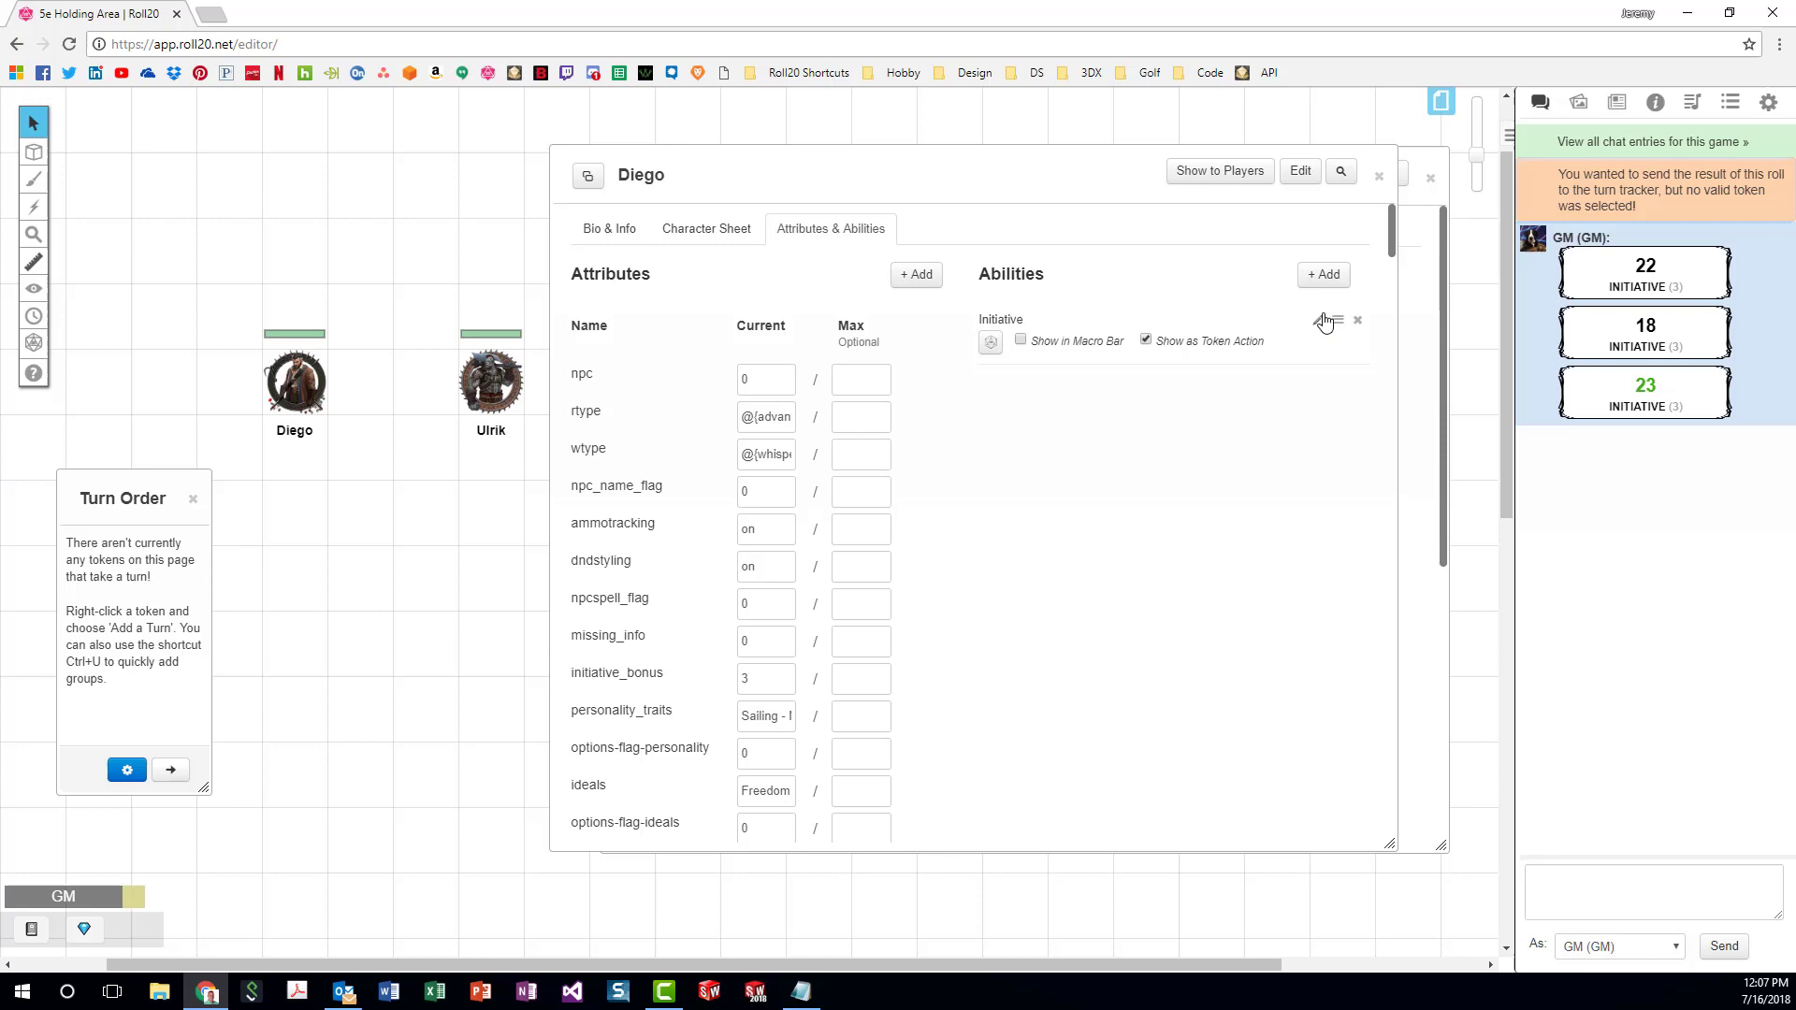
# Set the initiative style to Advantage in Diego's character sheet settings and return to the core page.
pyautogui.click(732, 234)
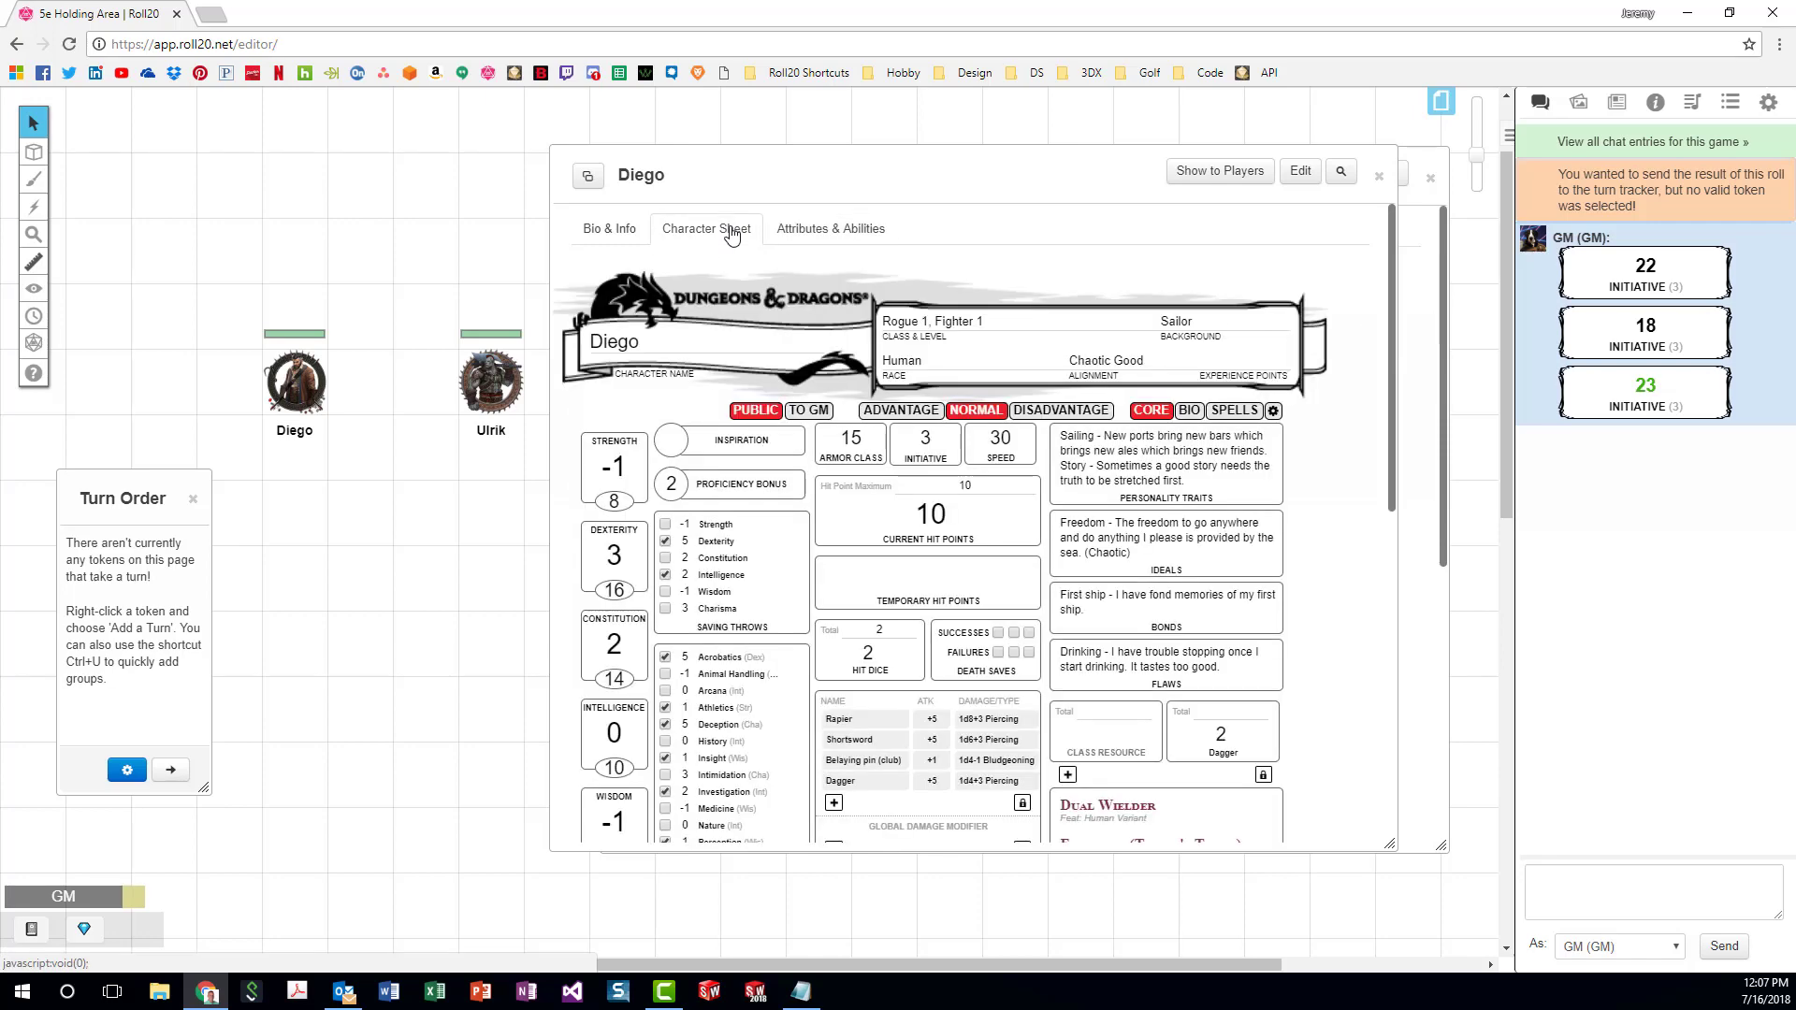
pyautogui.click(1274, 411)
pyautogui.click(925, 557)
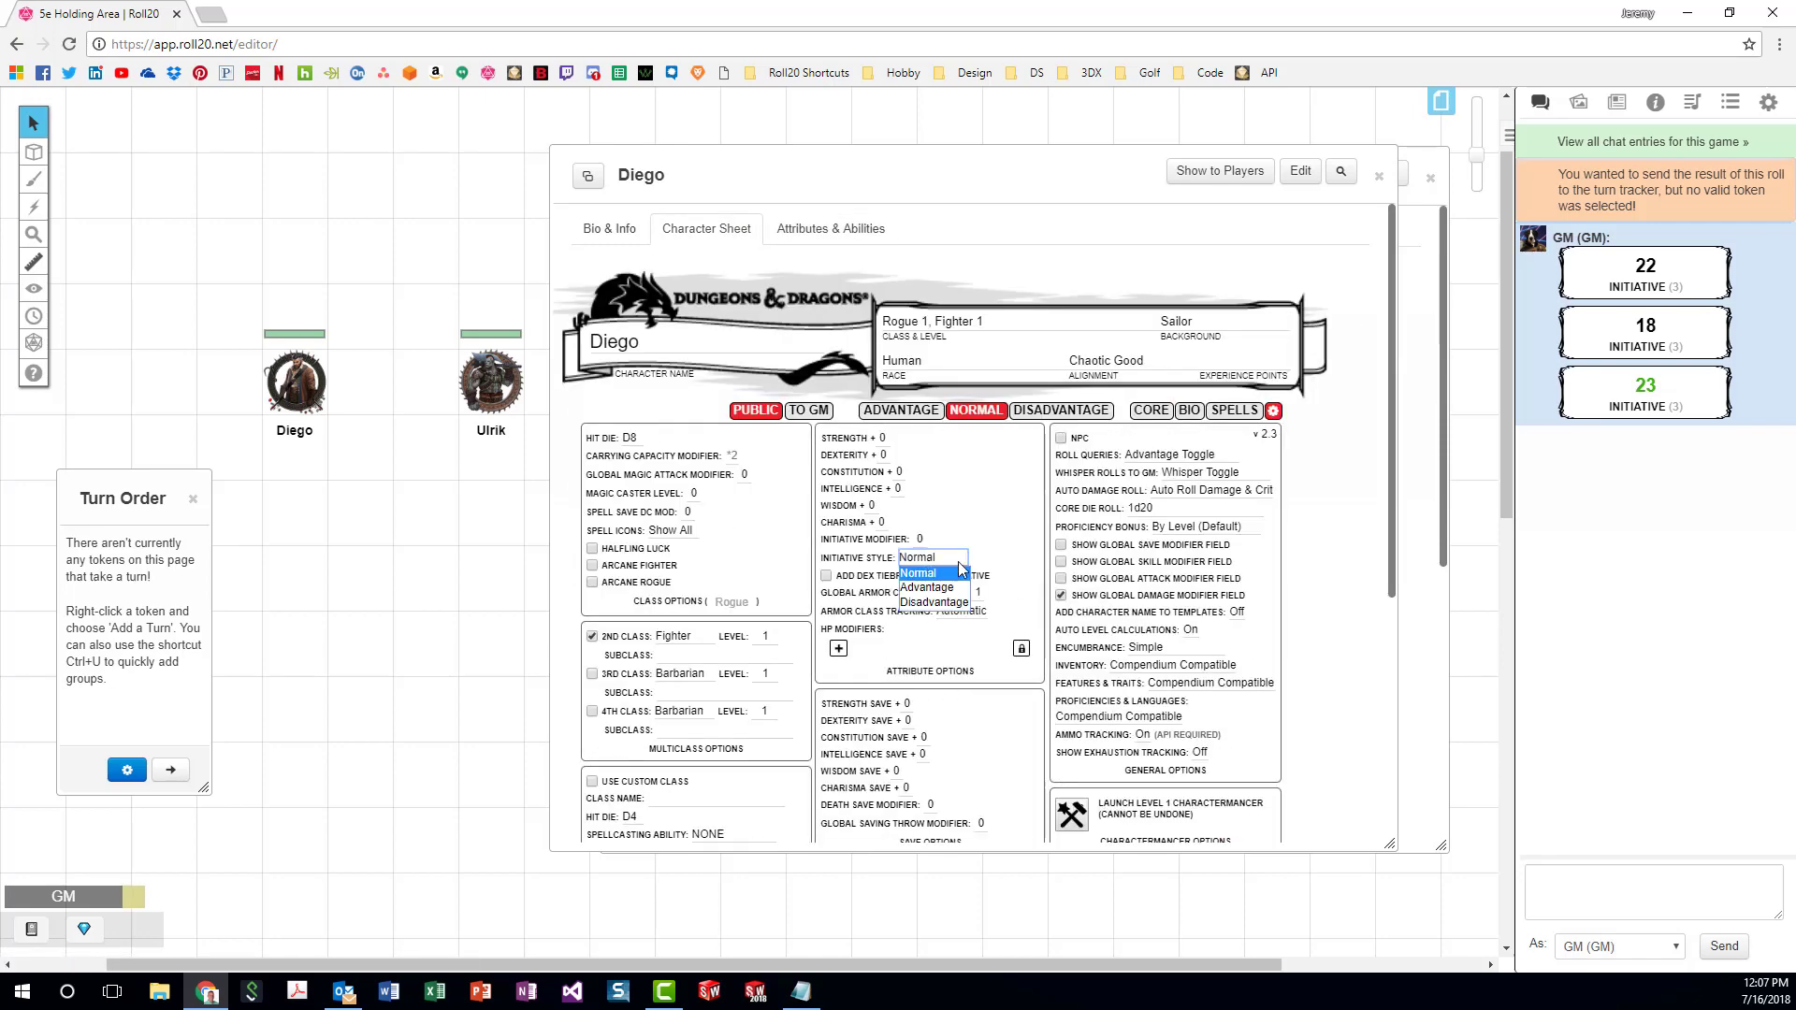
pyautogui.click(932, 592)
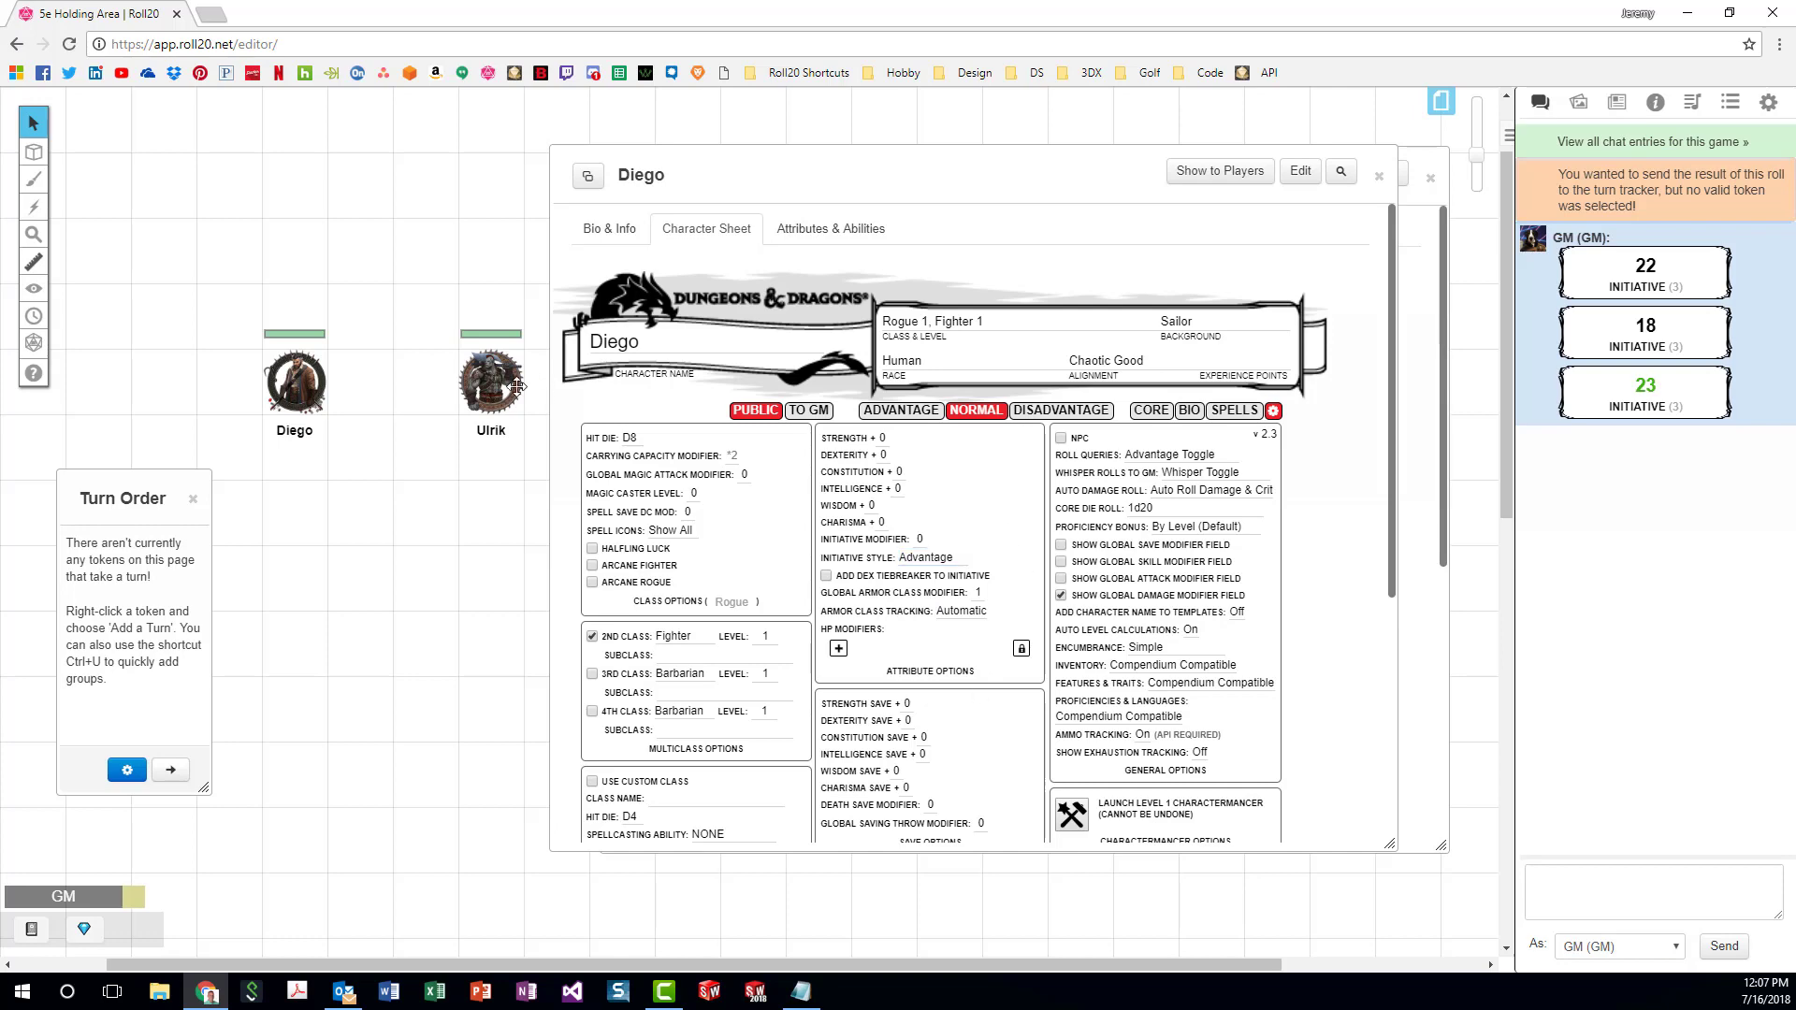
pyautogui.click(1158, 411)
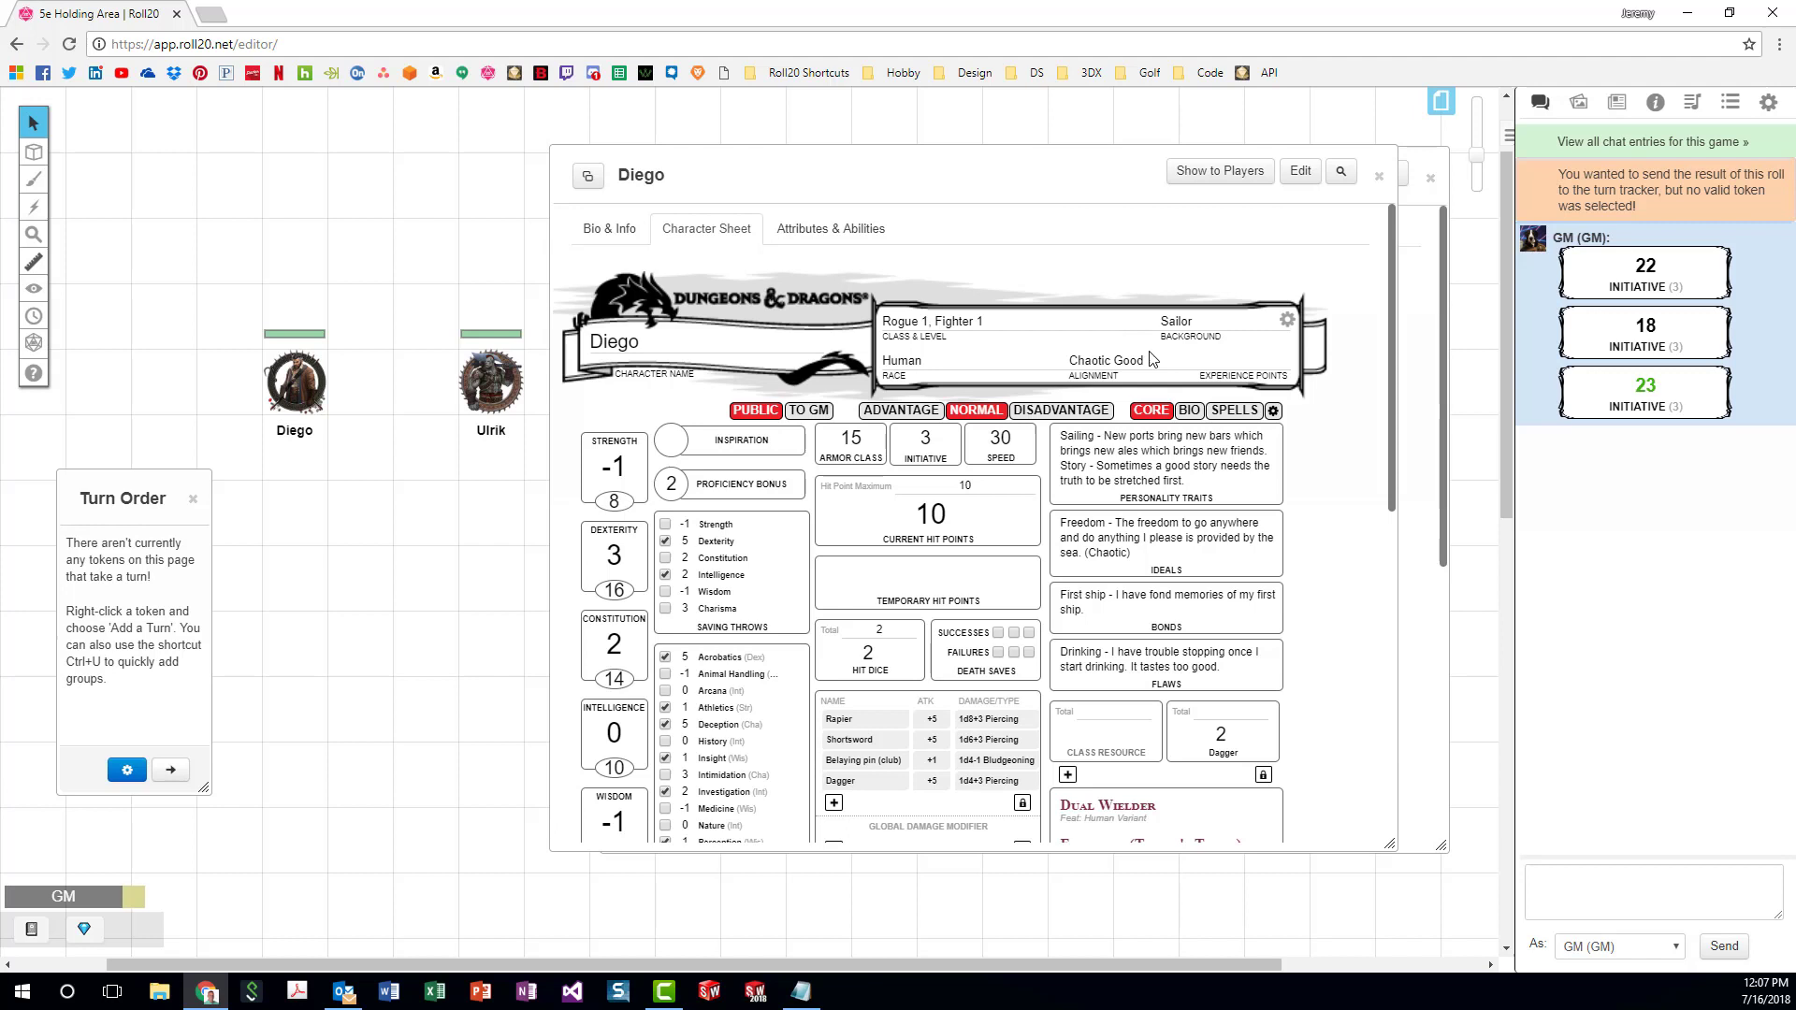
# Review Diego's Initiative ability macro and its token action option again, then return to his character sheet.
pyautogui.click(856, 235)
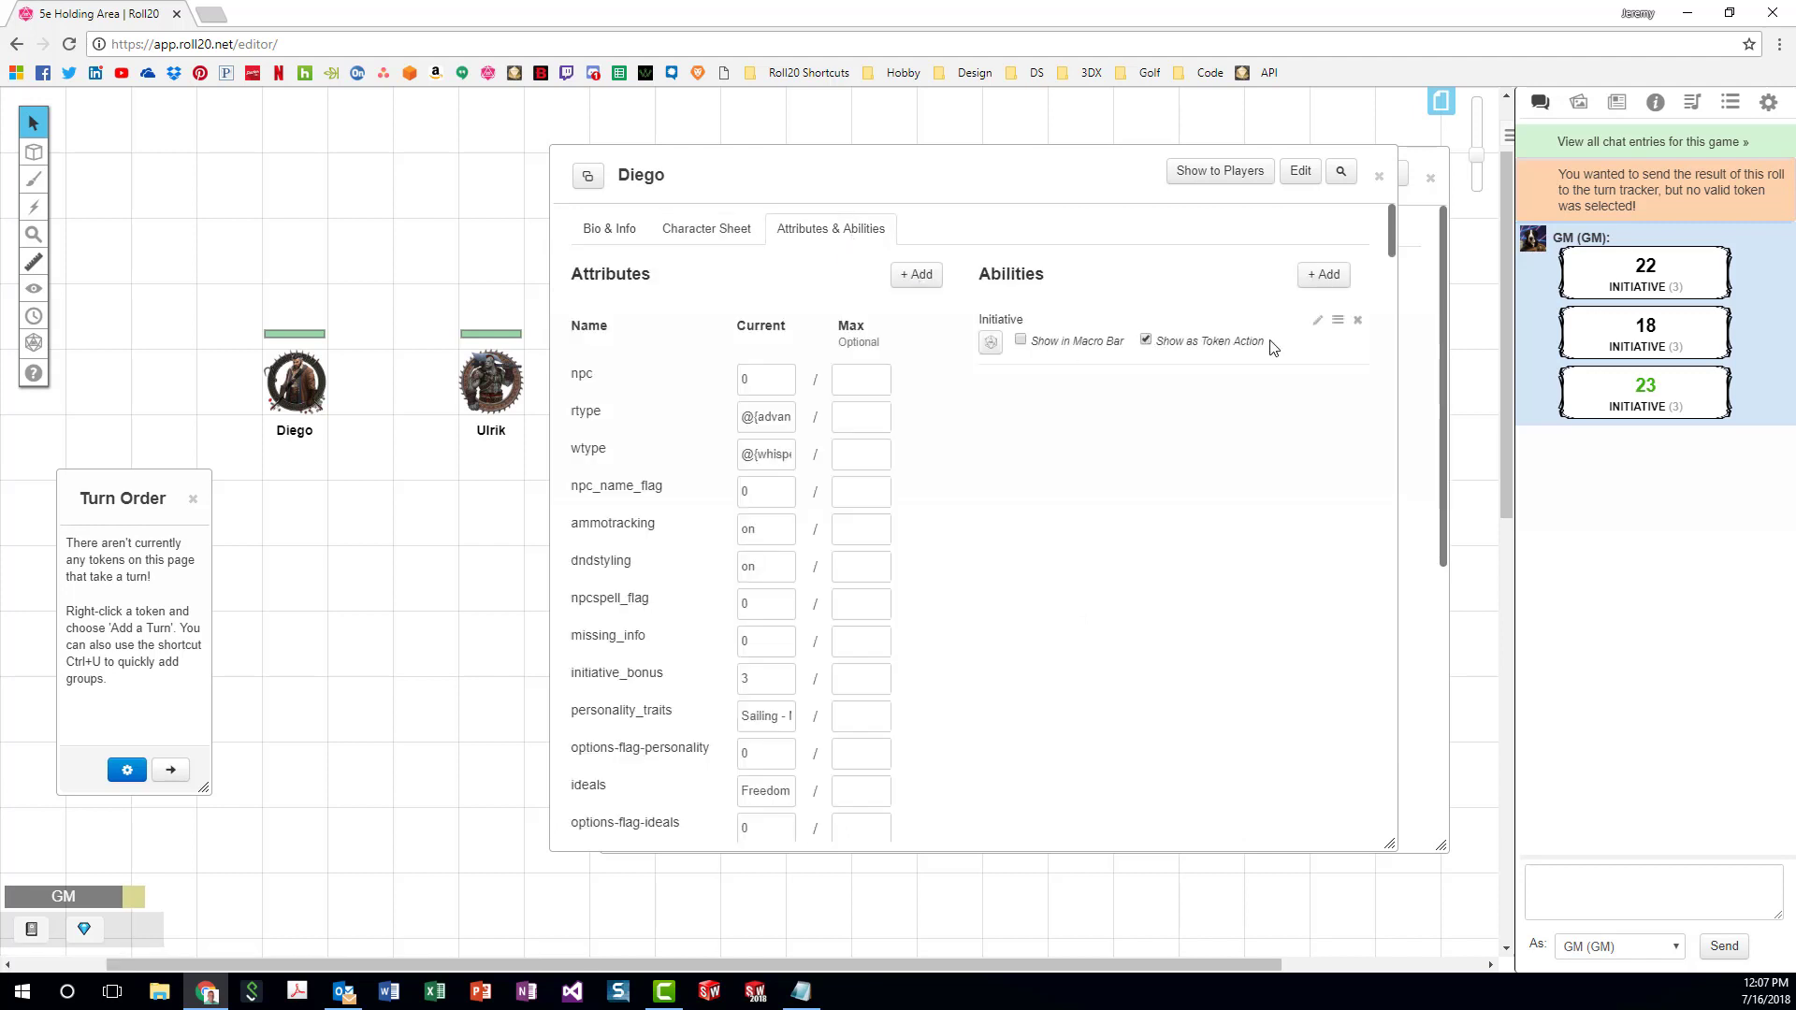
pyautogui.click(1318, 320)
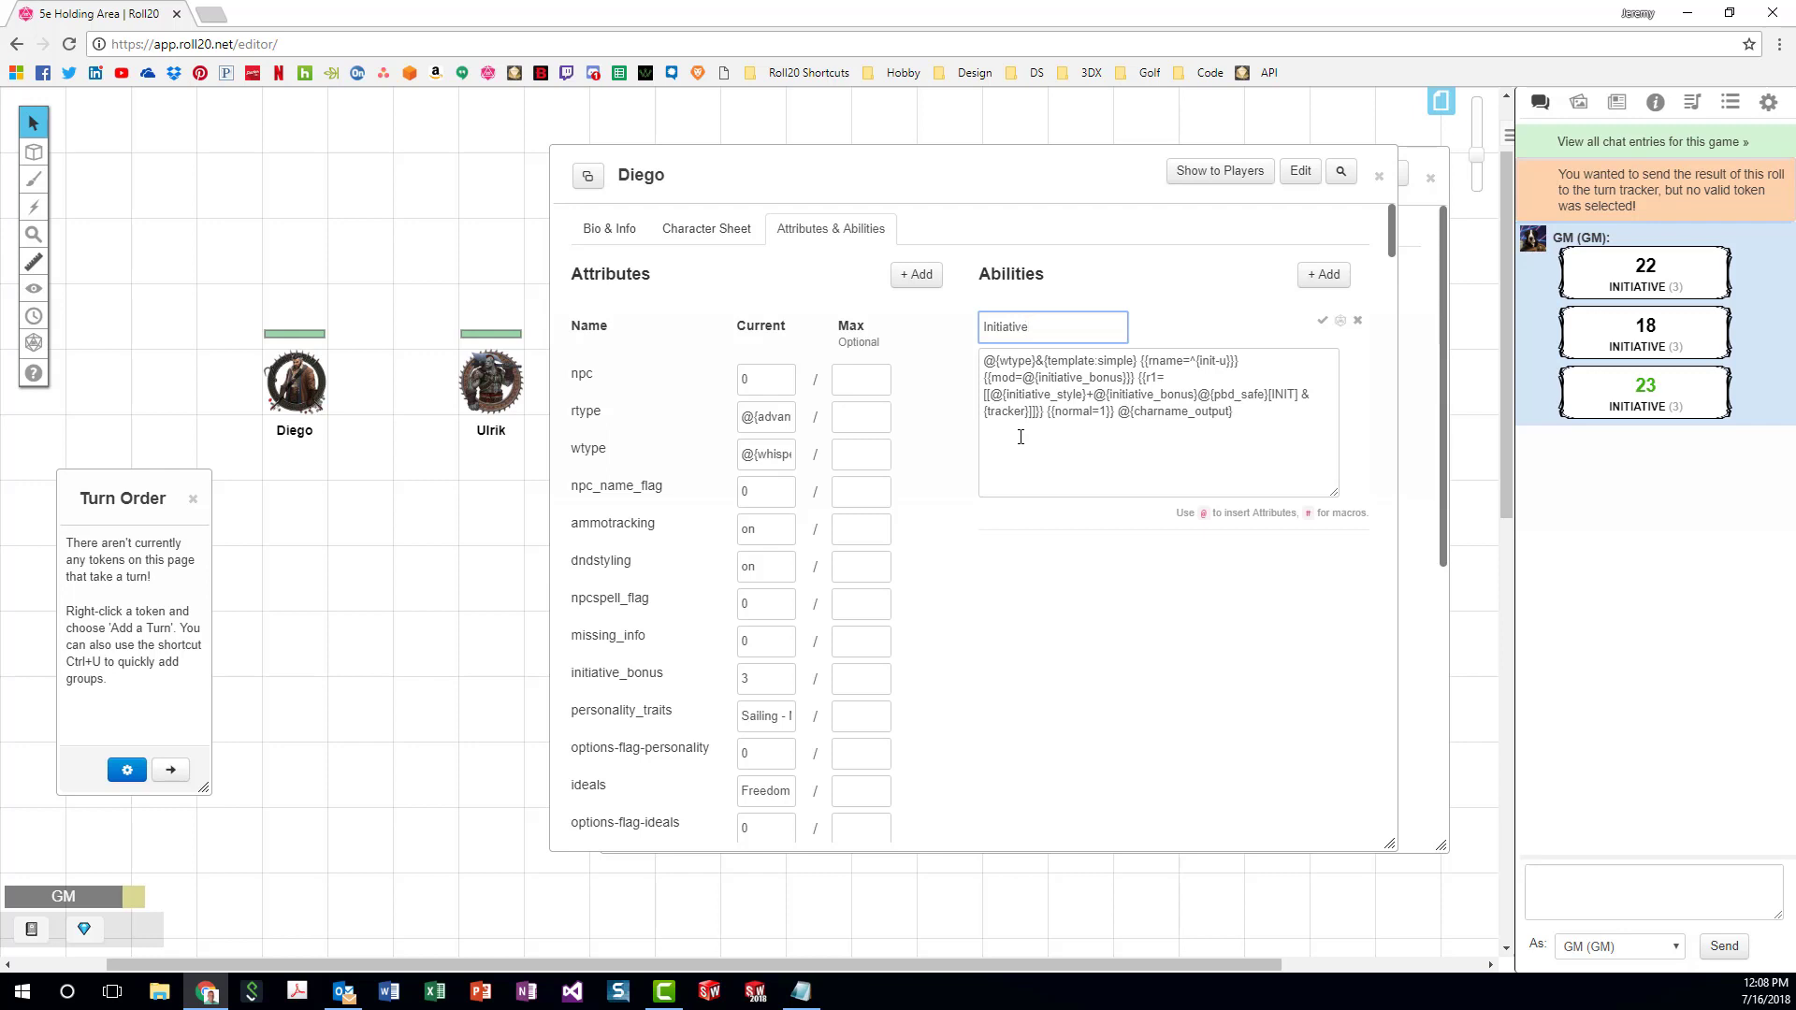
pyautogui.click(1322, 320)
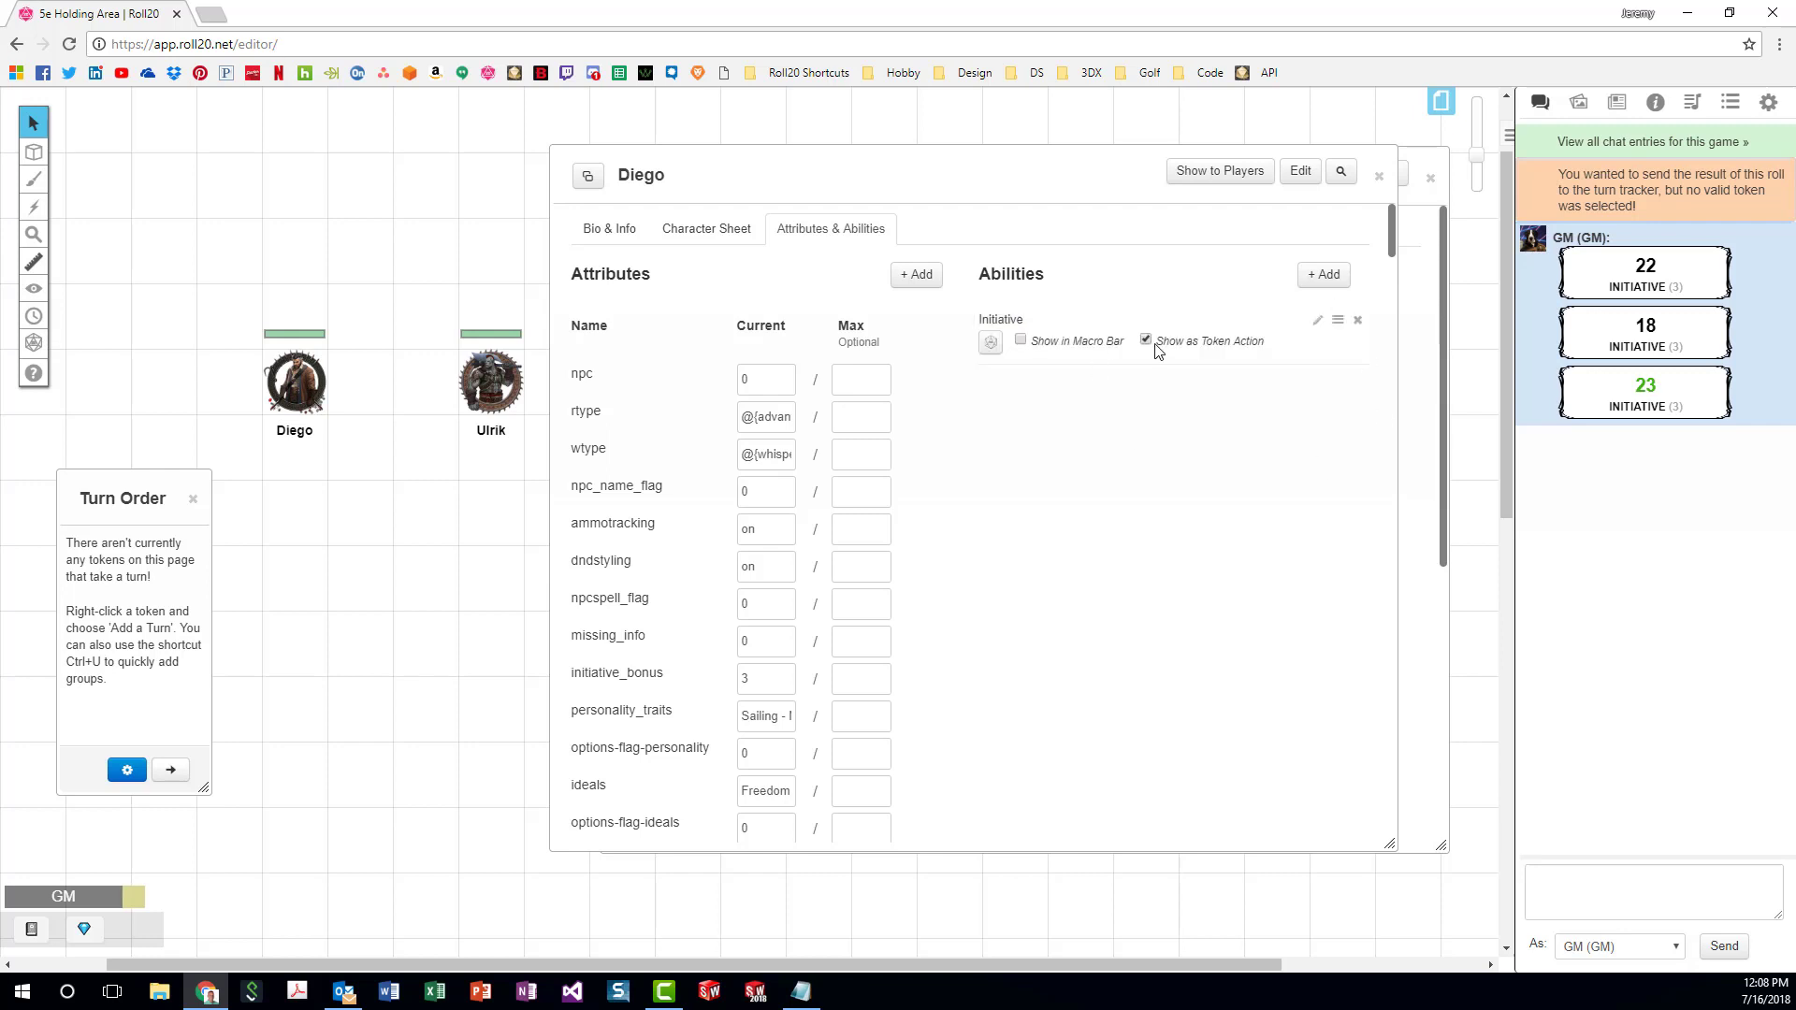
pyautogui.click(706, 230)
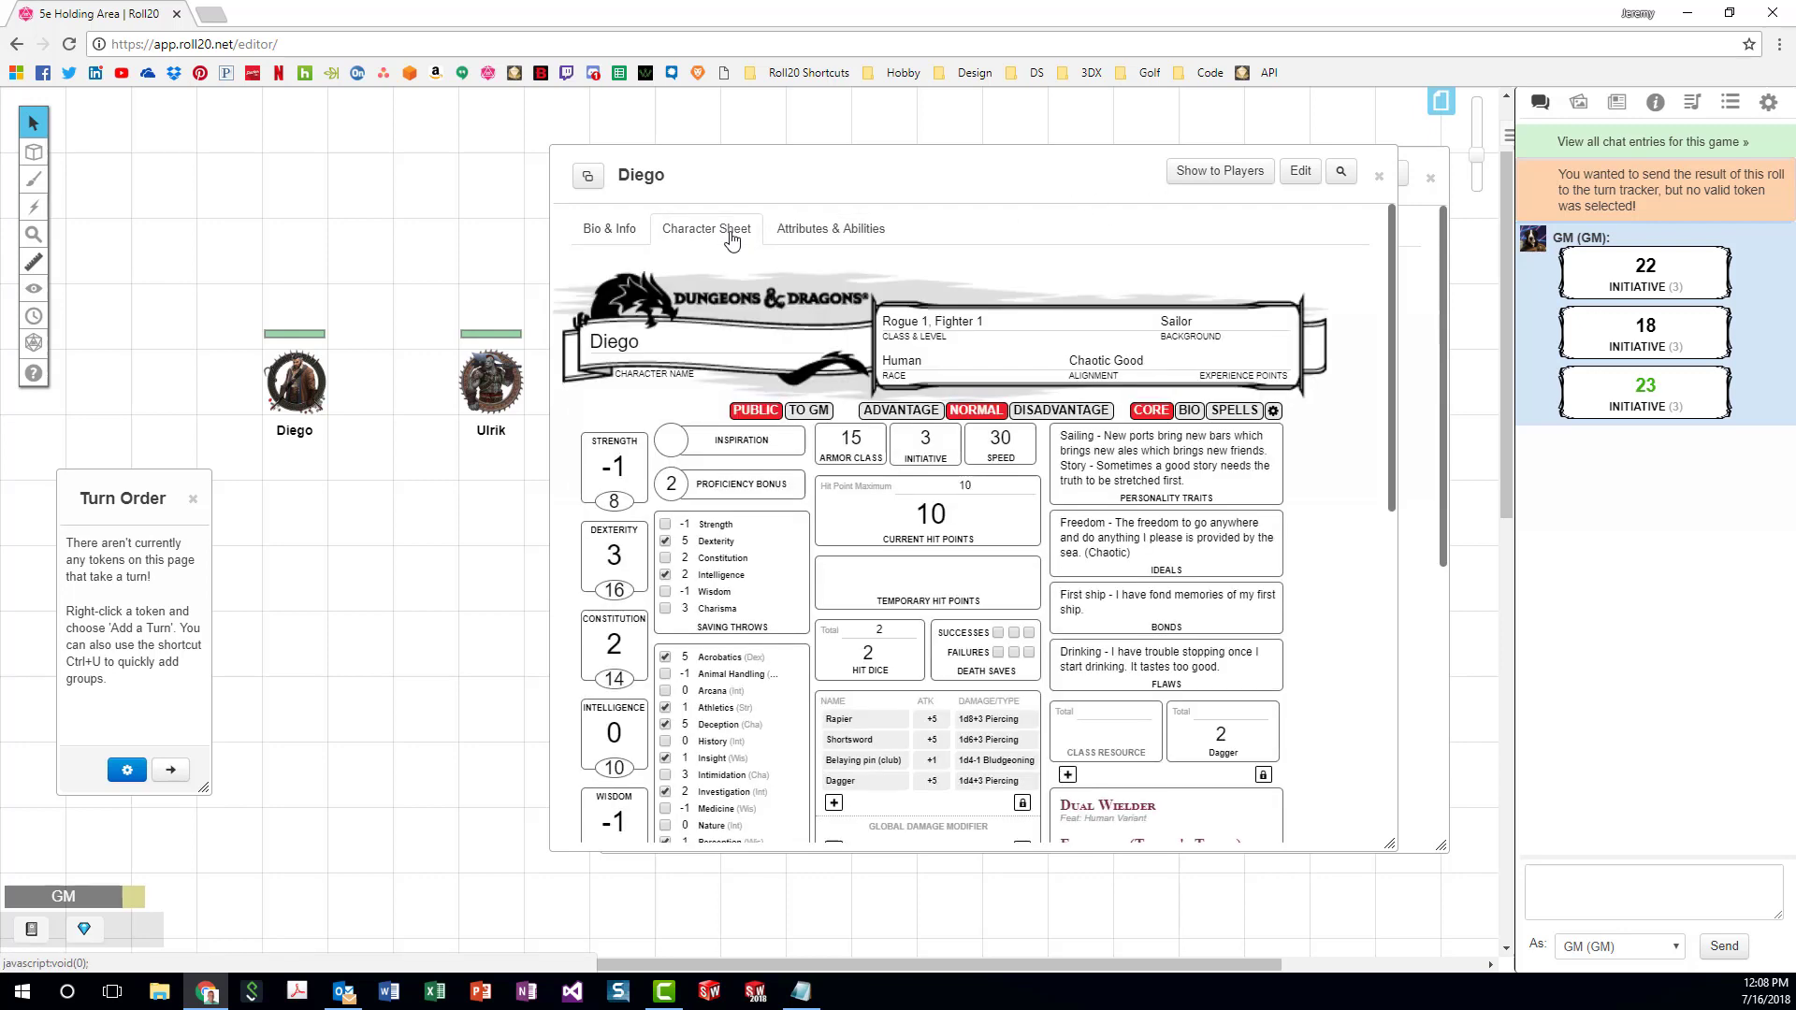
# Roll initiative into the turn order for Diego and Ulrik with their Initiative token actions, inspecting each roll's formula.
pyautogui.click(310, 373)
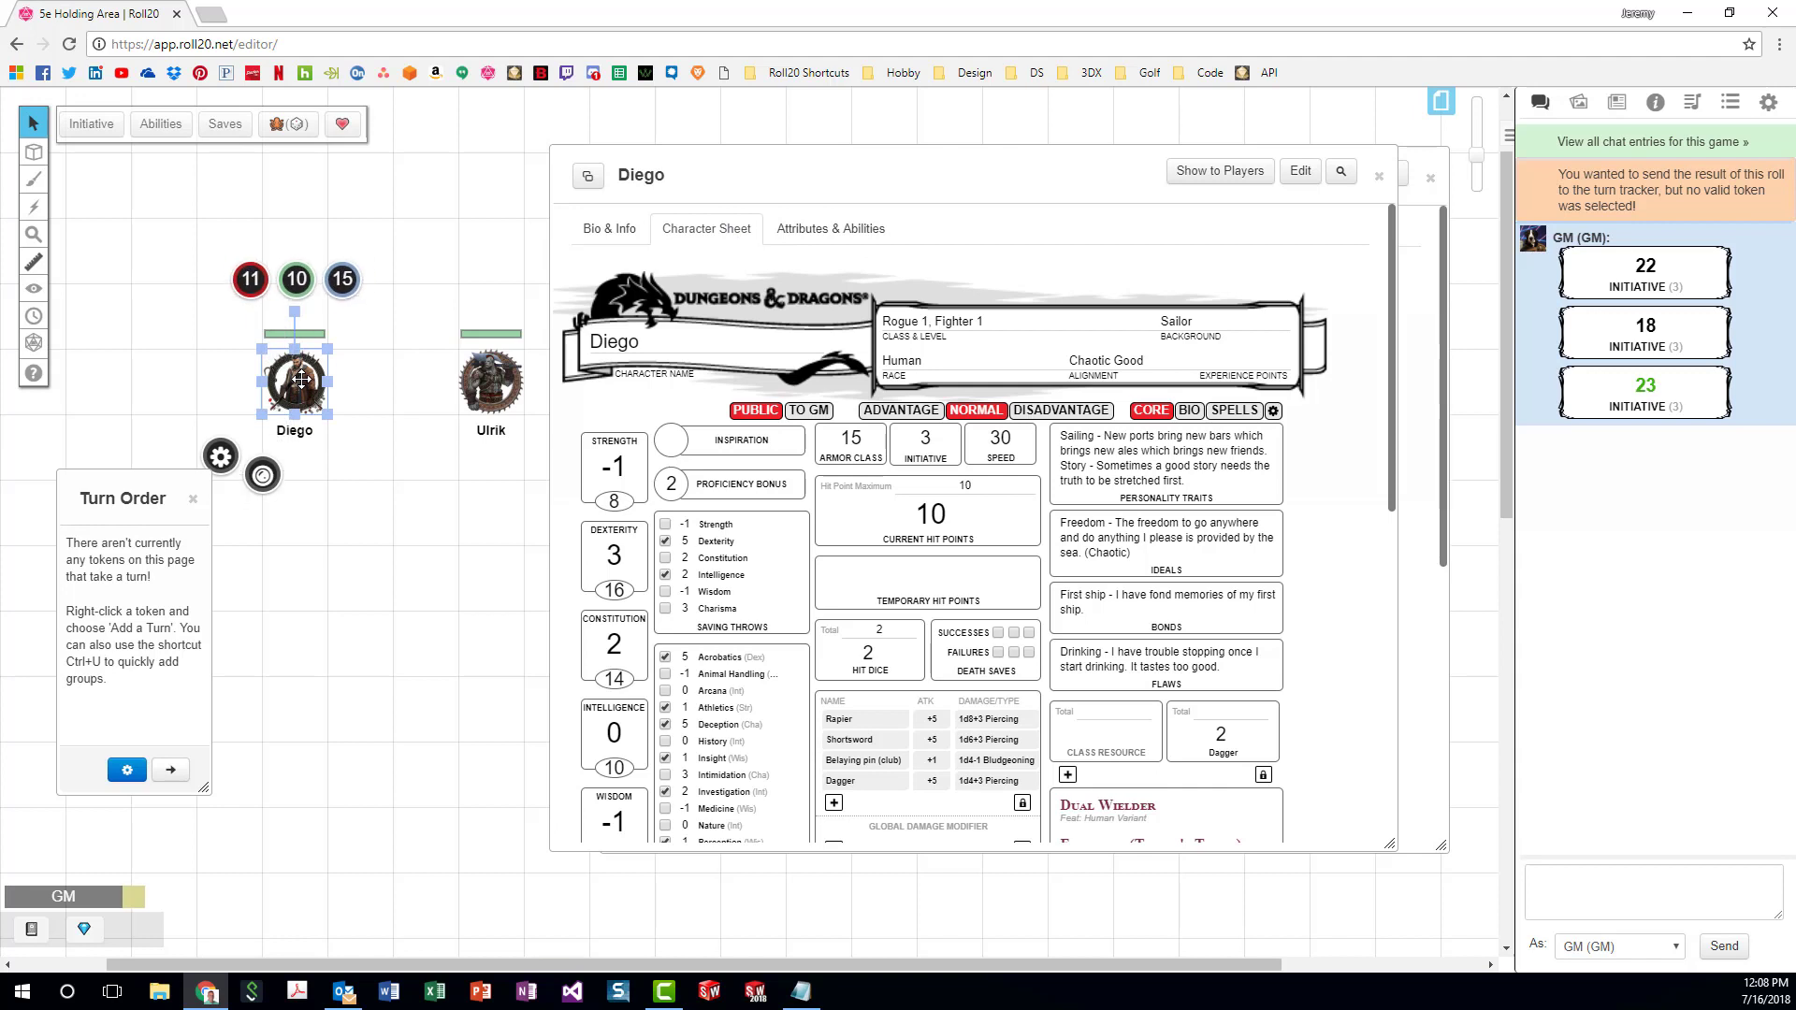
pyautogui.click(92, 125)
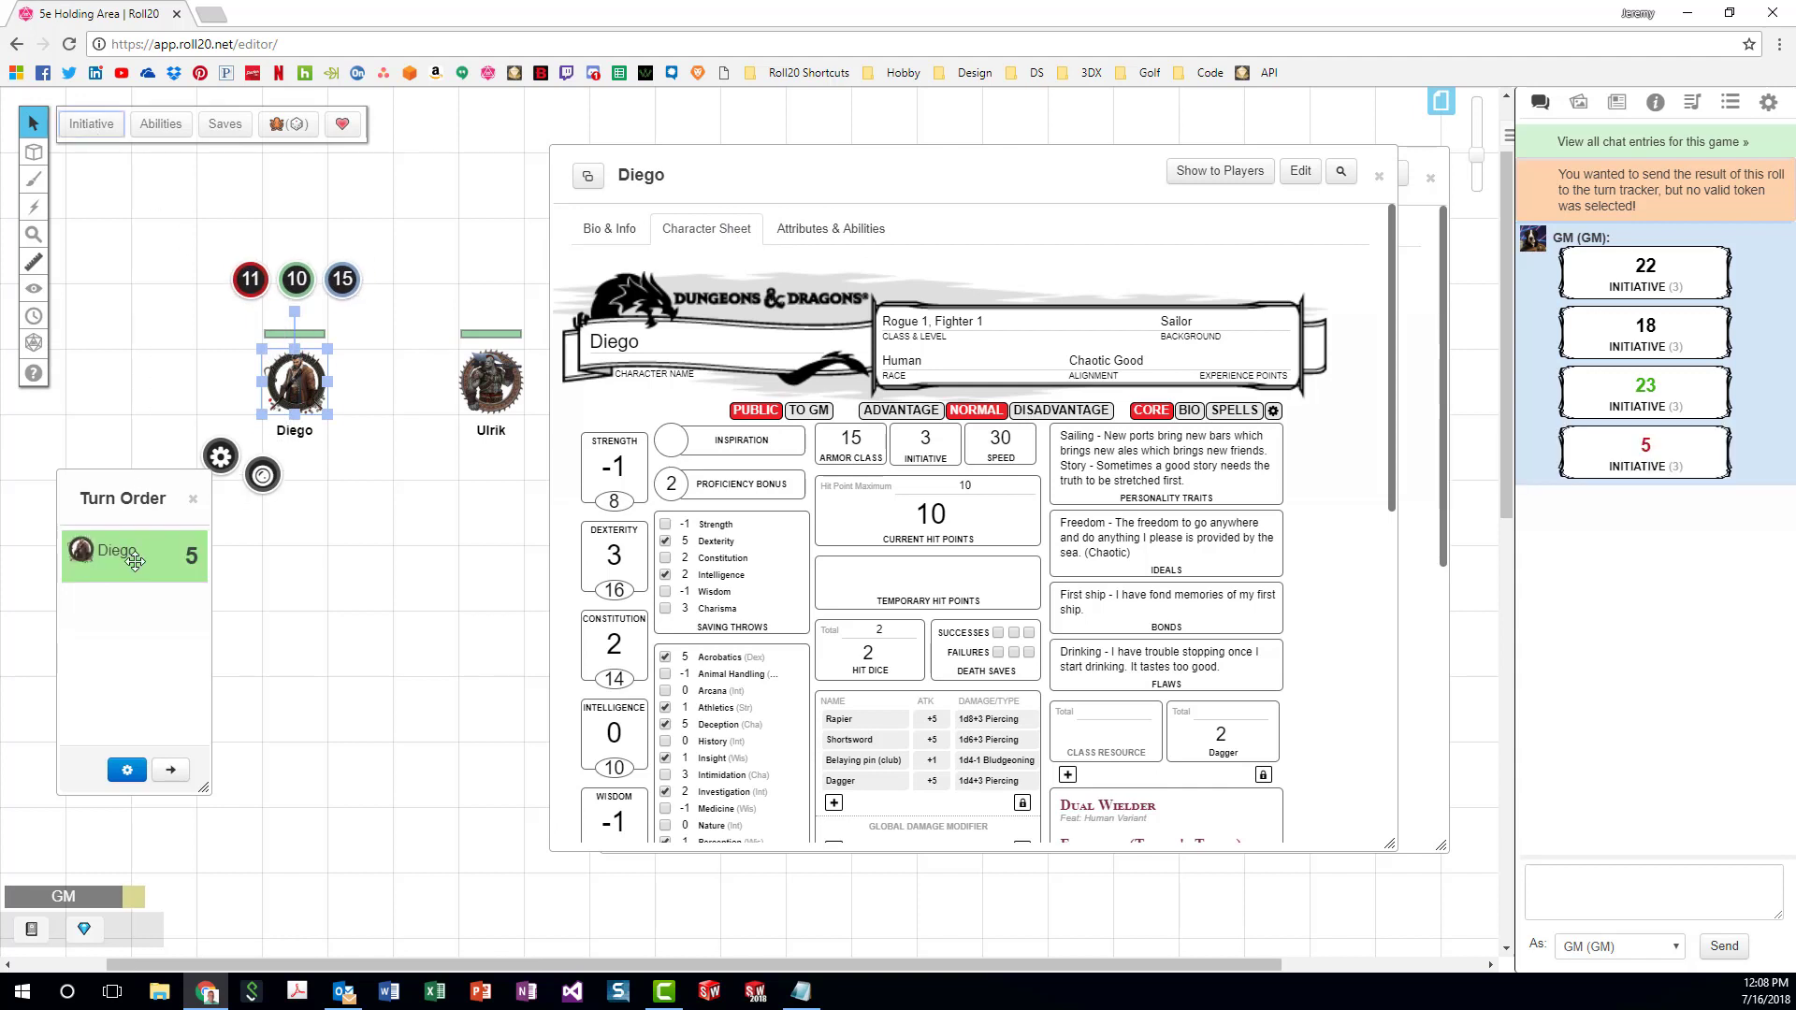
pyautogui.moveTo(1648, 449)
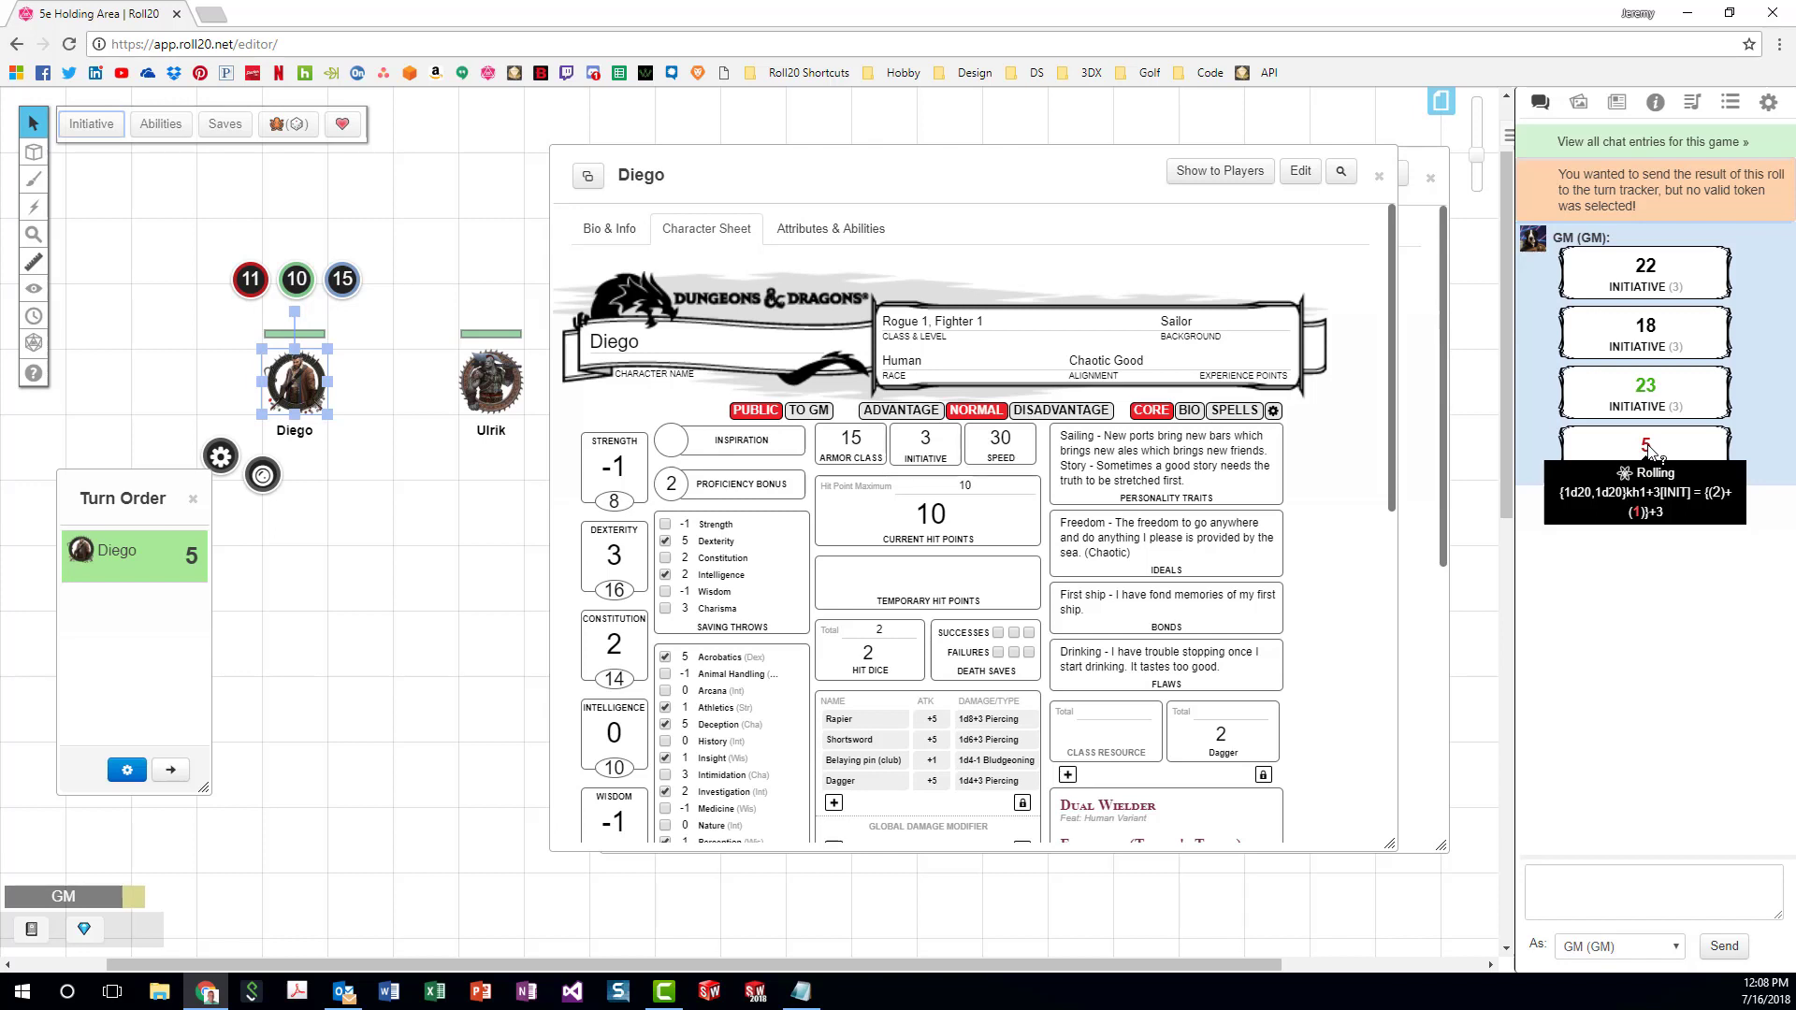
pyautogui.click(416, 613)
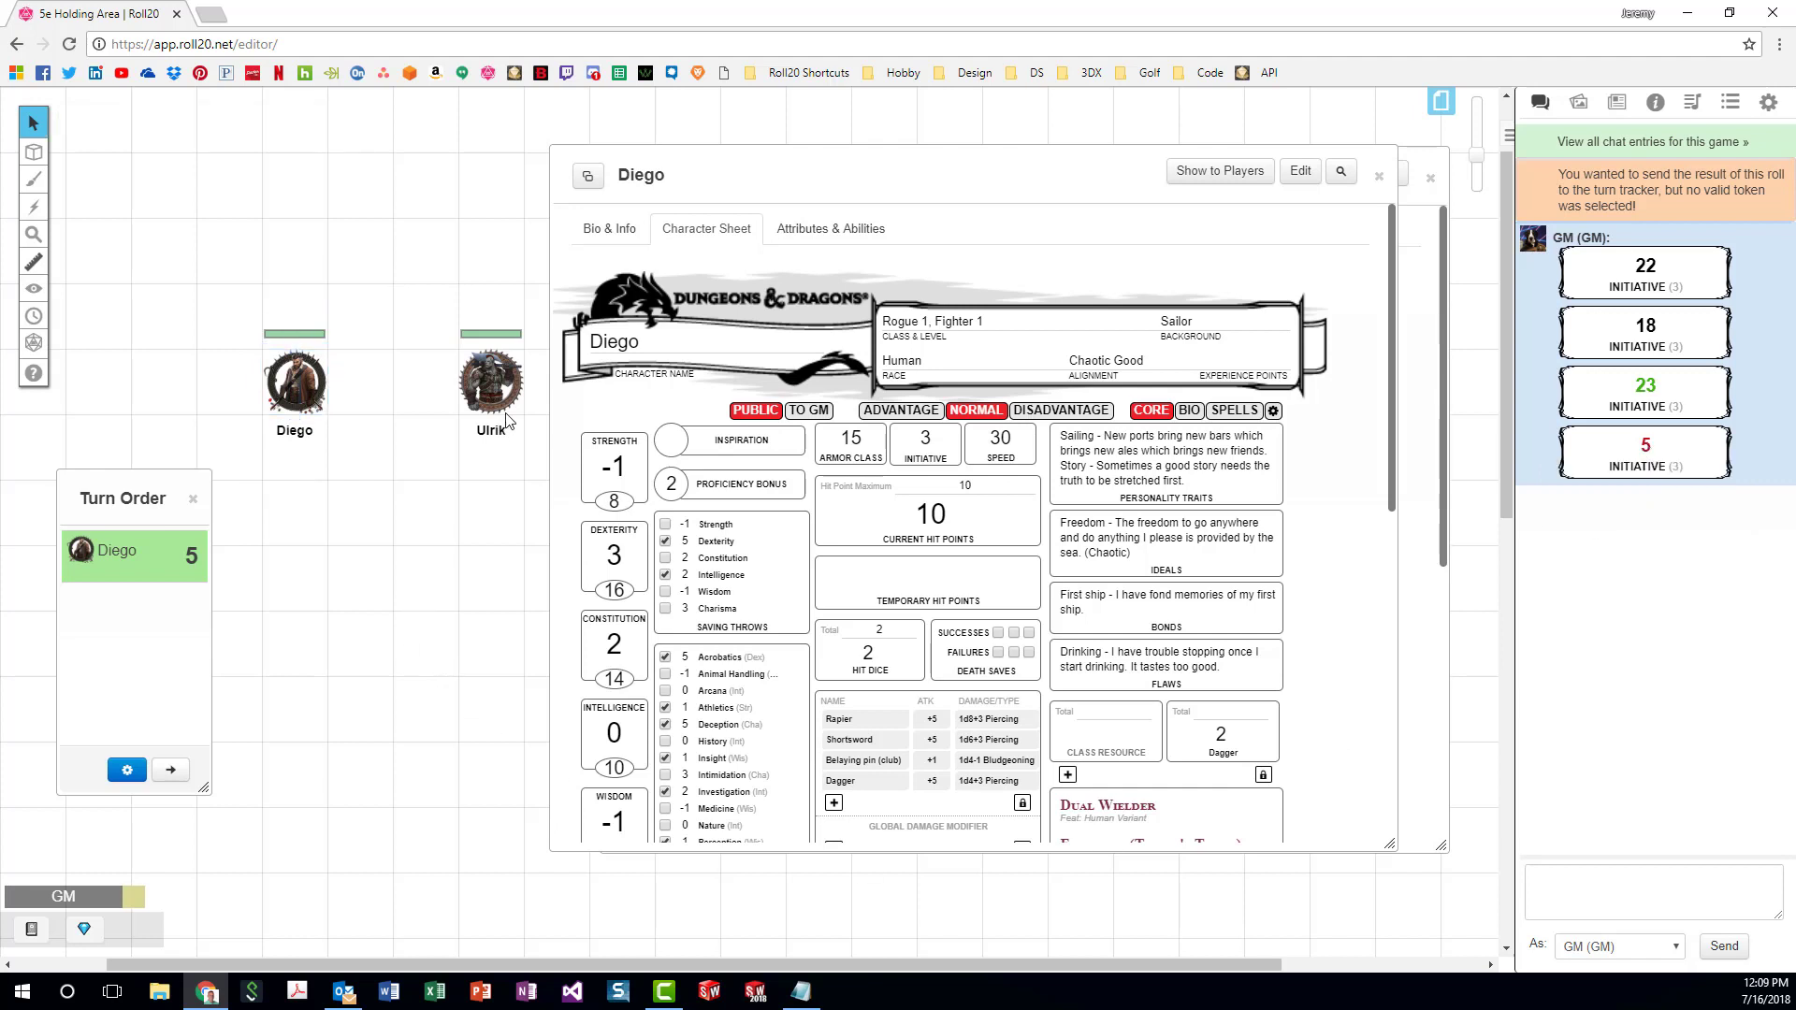
pyautogui.click(504, 384)
pyautogui.click(92, 127)
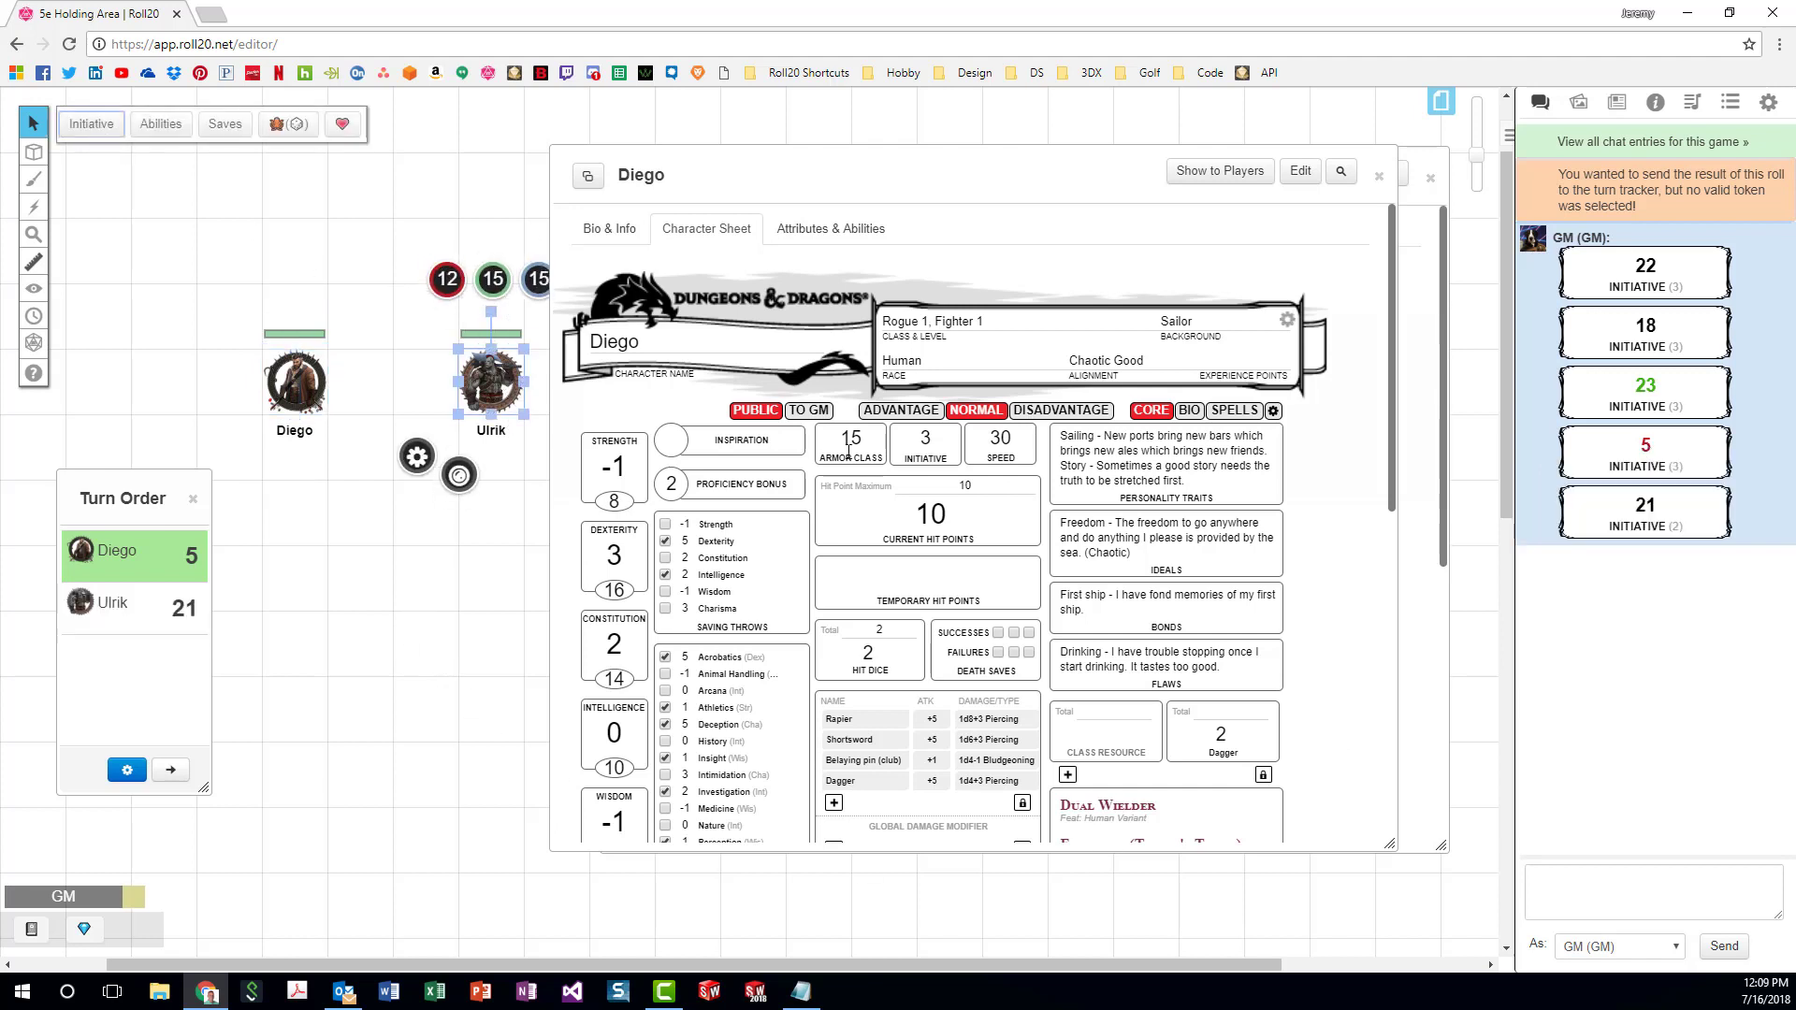
pyautogui.moveTo(1650, 504)
# Sort the turn order numerically in descending order and deselect Ulrik's token.
pyautogui.click(127, 770)
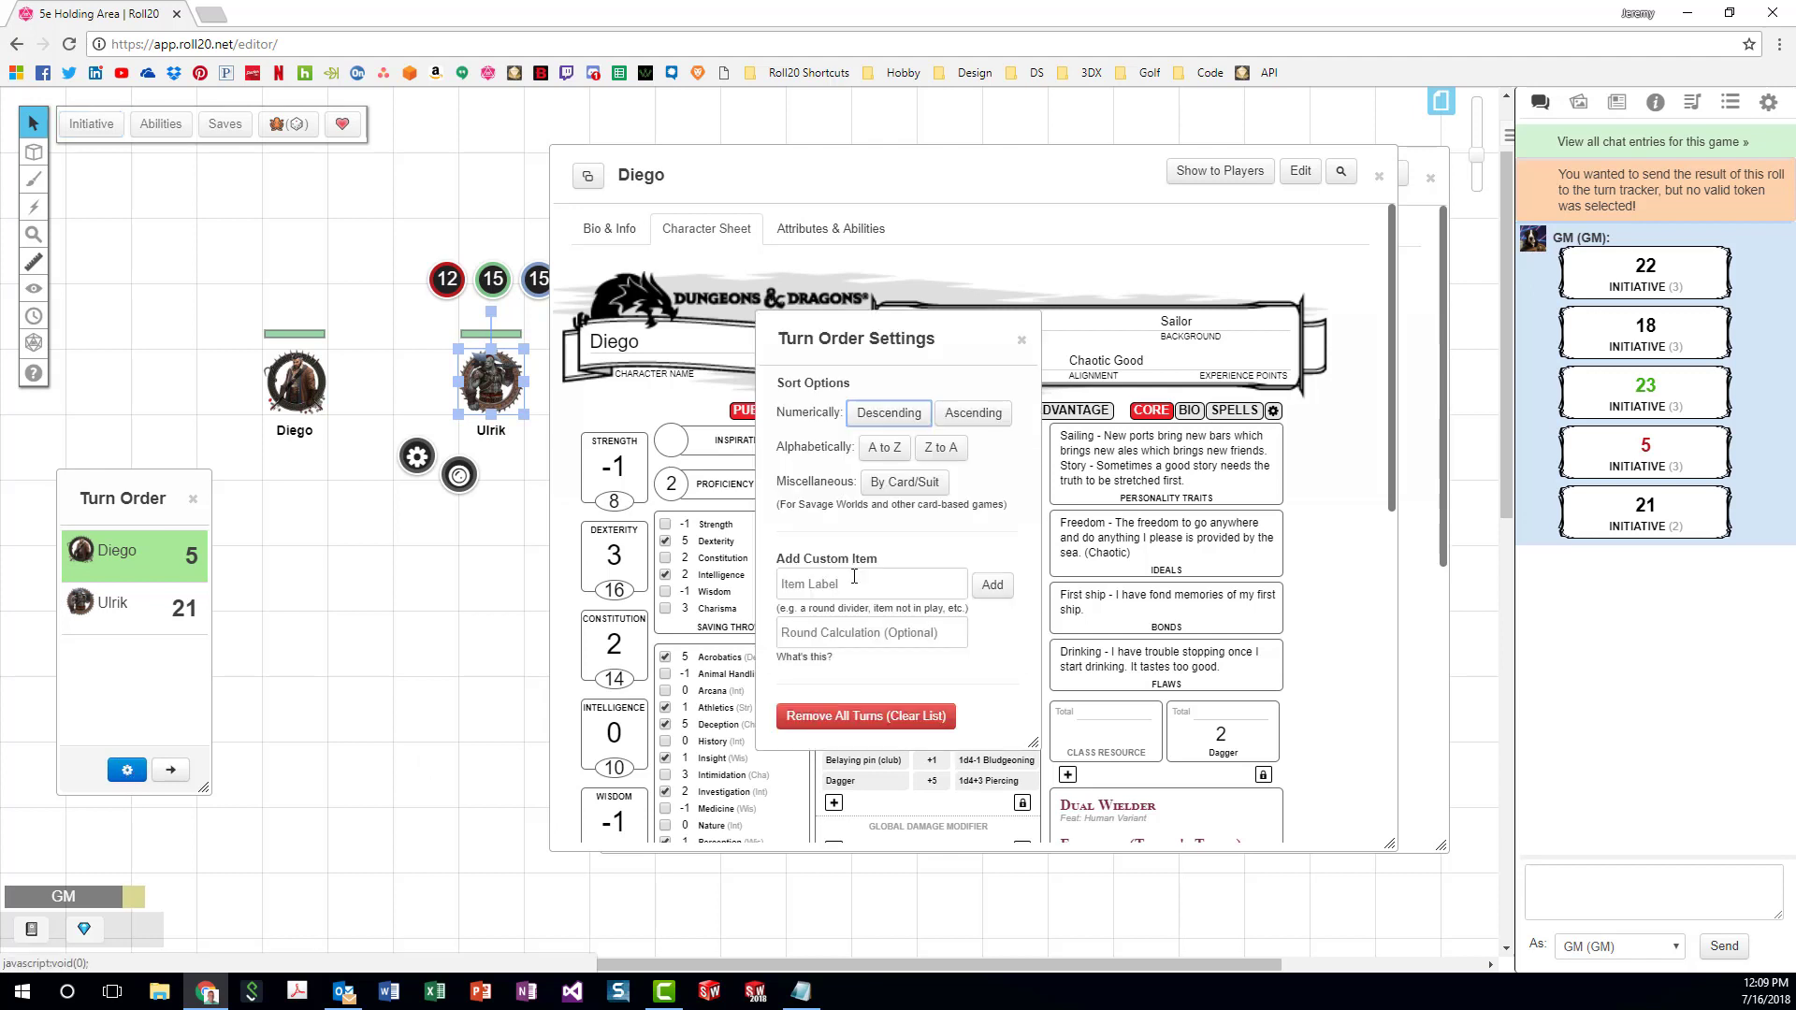
pyautogui.click(888, 413)
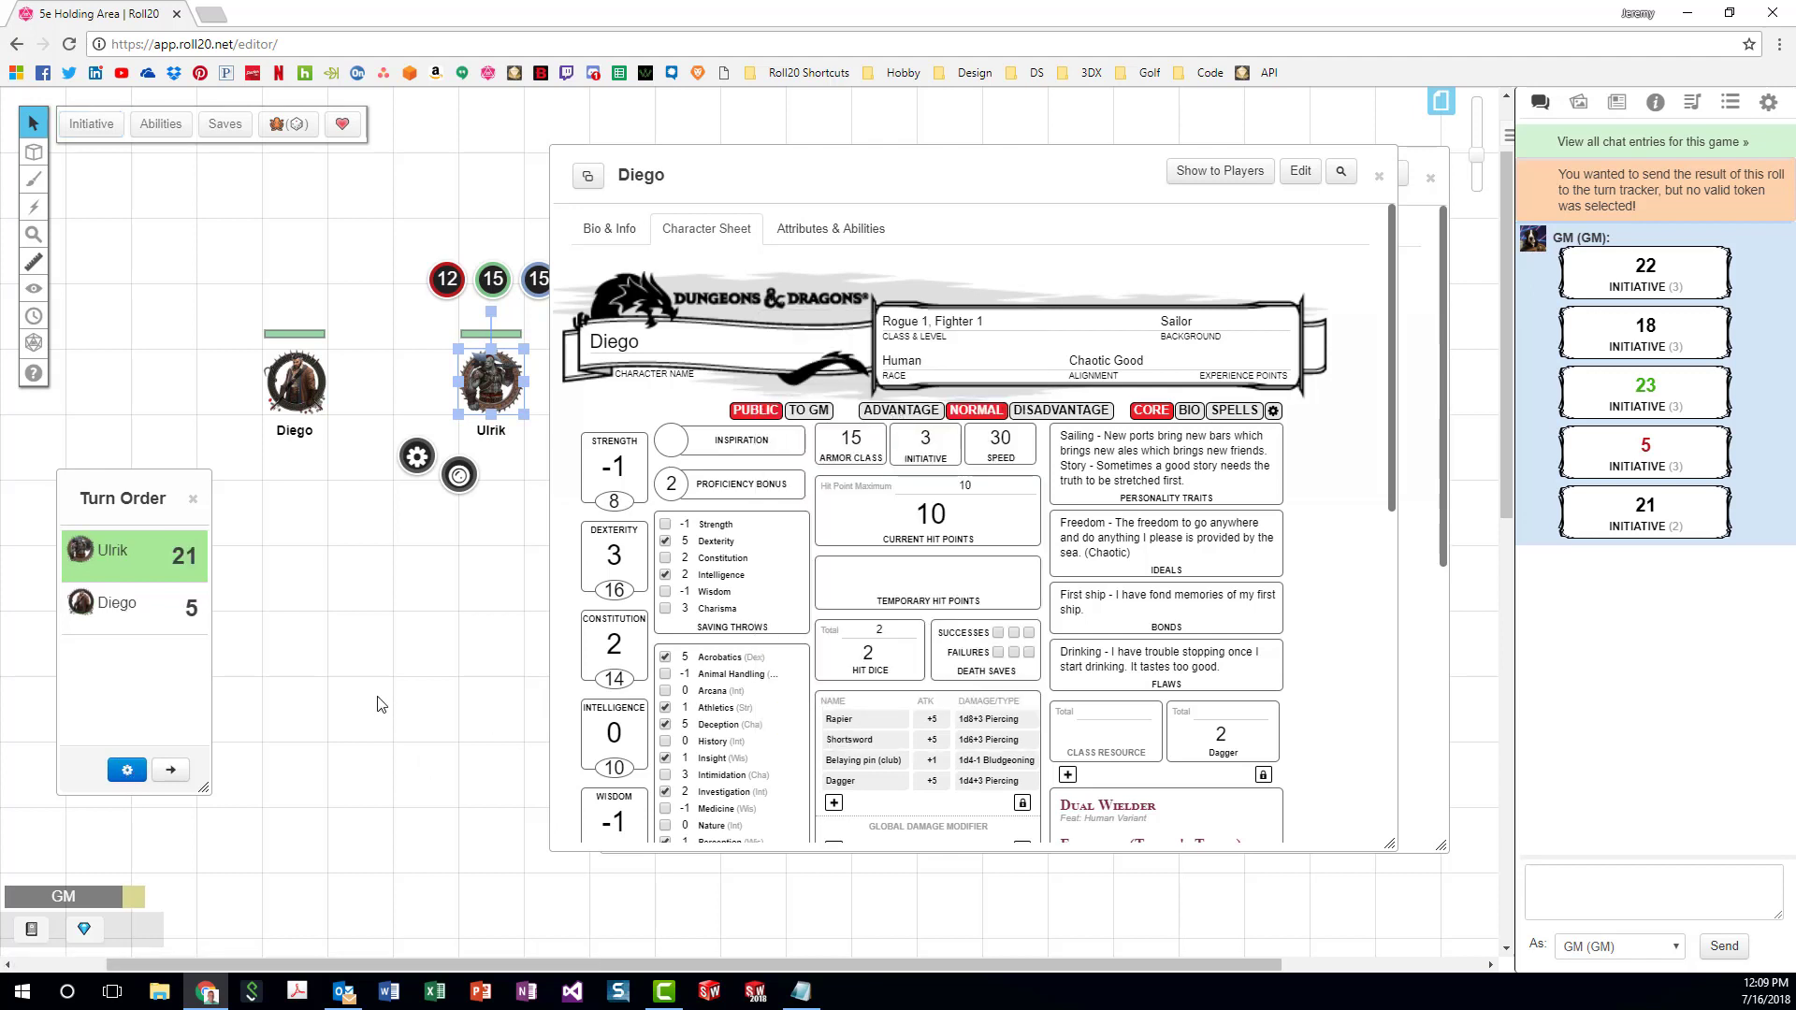
pyautogui.click(280, 780)
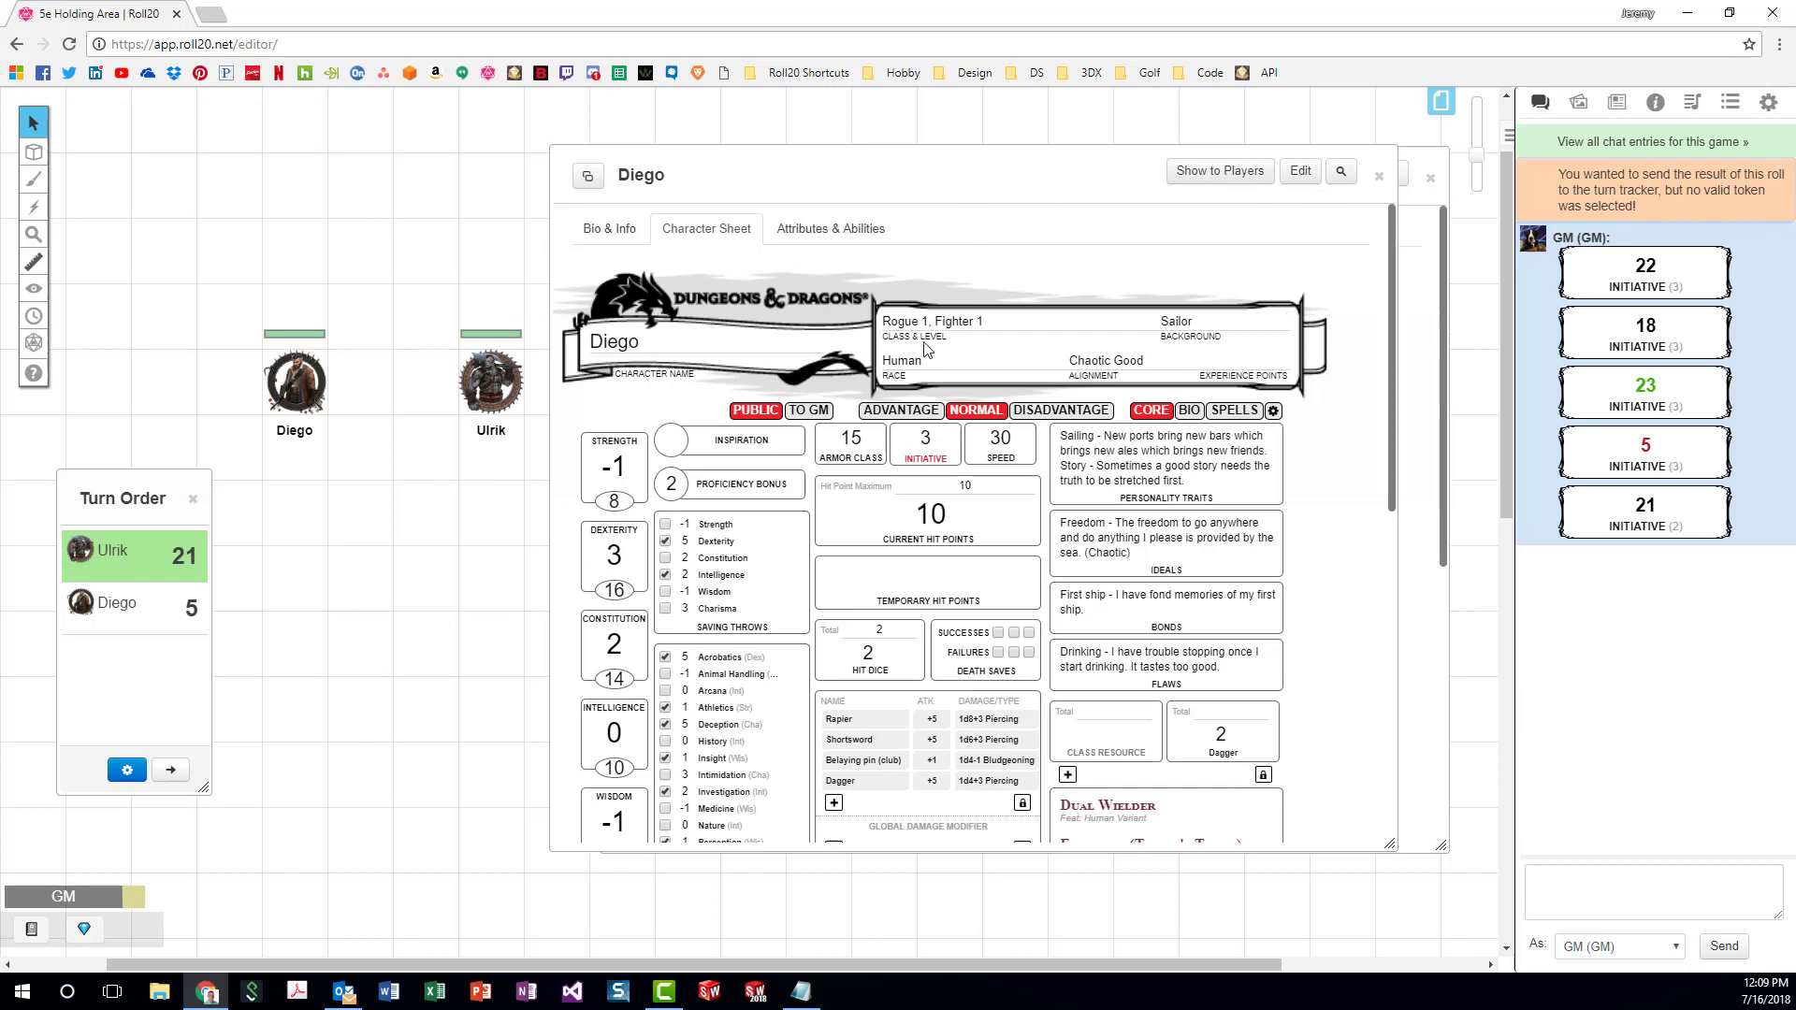
# Collapse the Diego and Ulrik character sheet windows and move them aside, clear of the tokens.
pyautogui.doubleClick(1044, 192)
pyautogui.doubleClick(1071, 187)
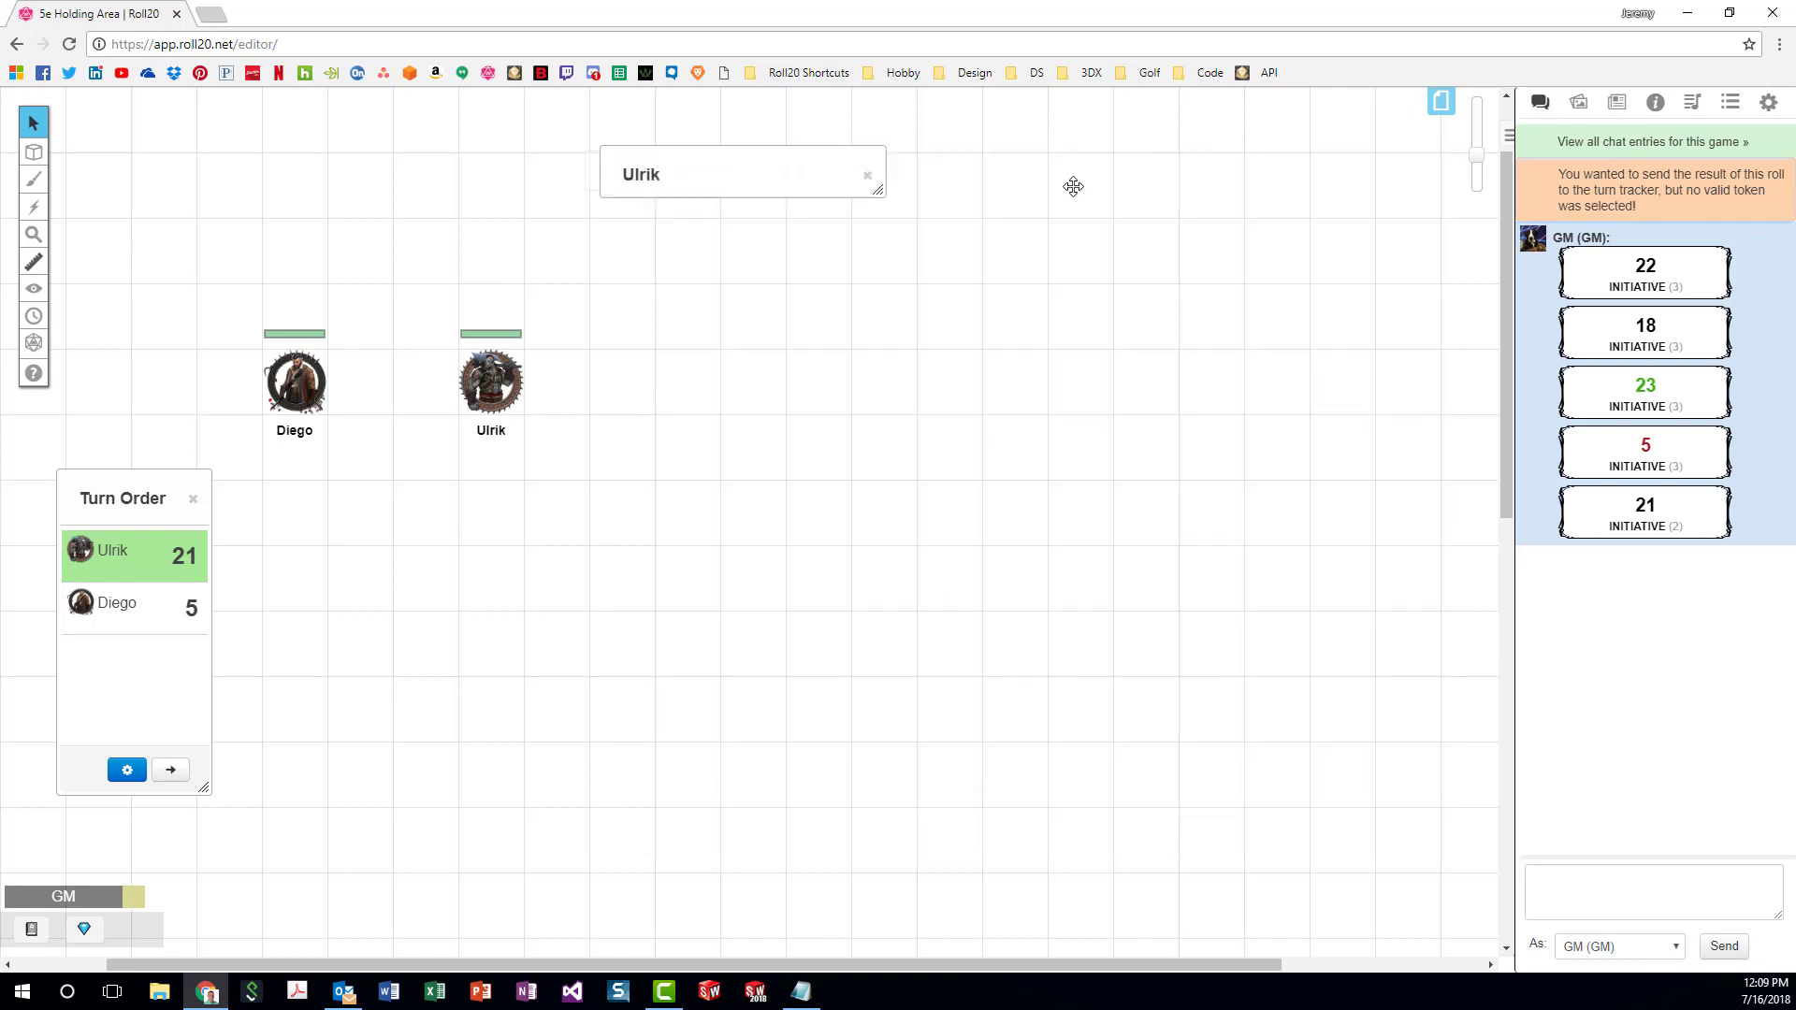
pyautogui.moveTo(771, 175); pyautogui.dragTo(1149, 161)
pyautogui.moveTo(693, 172); pyautogui.dragTo(1277, 226)
# Reopen Diego's collapsed sheet, add his Rapier attack to the macro bar, and rename the macro Rapier.
pyautogui.doubleClick(1267, 221)
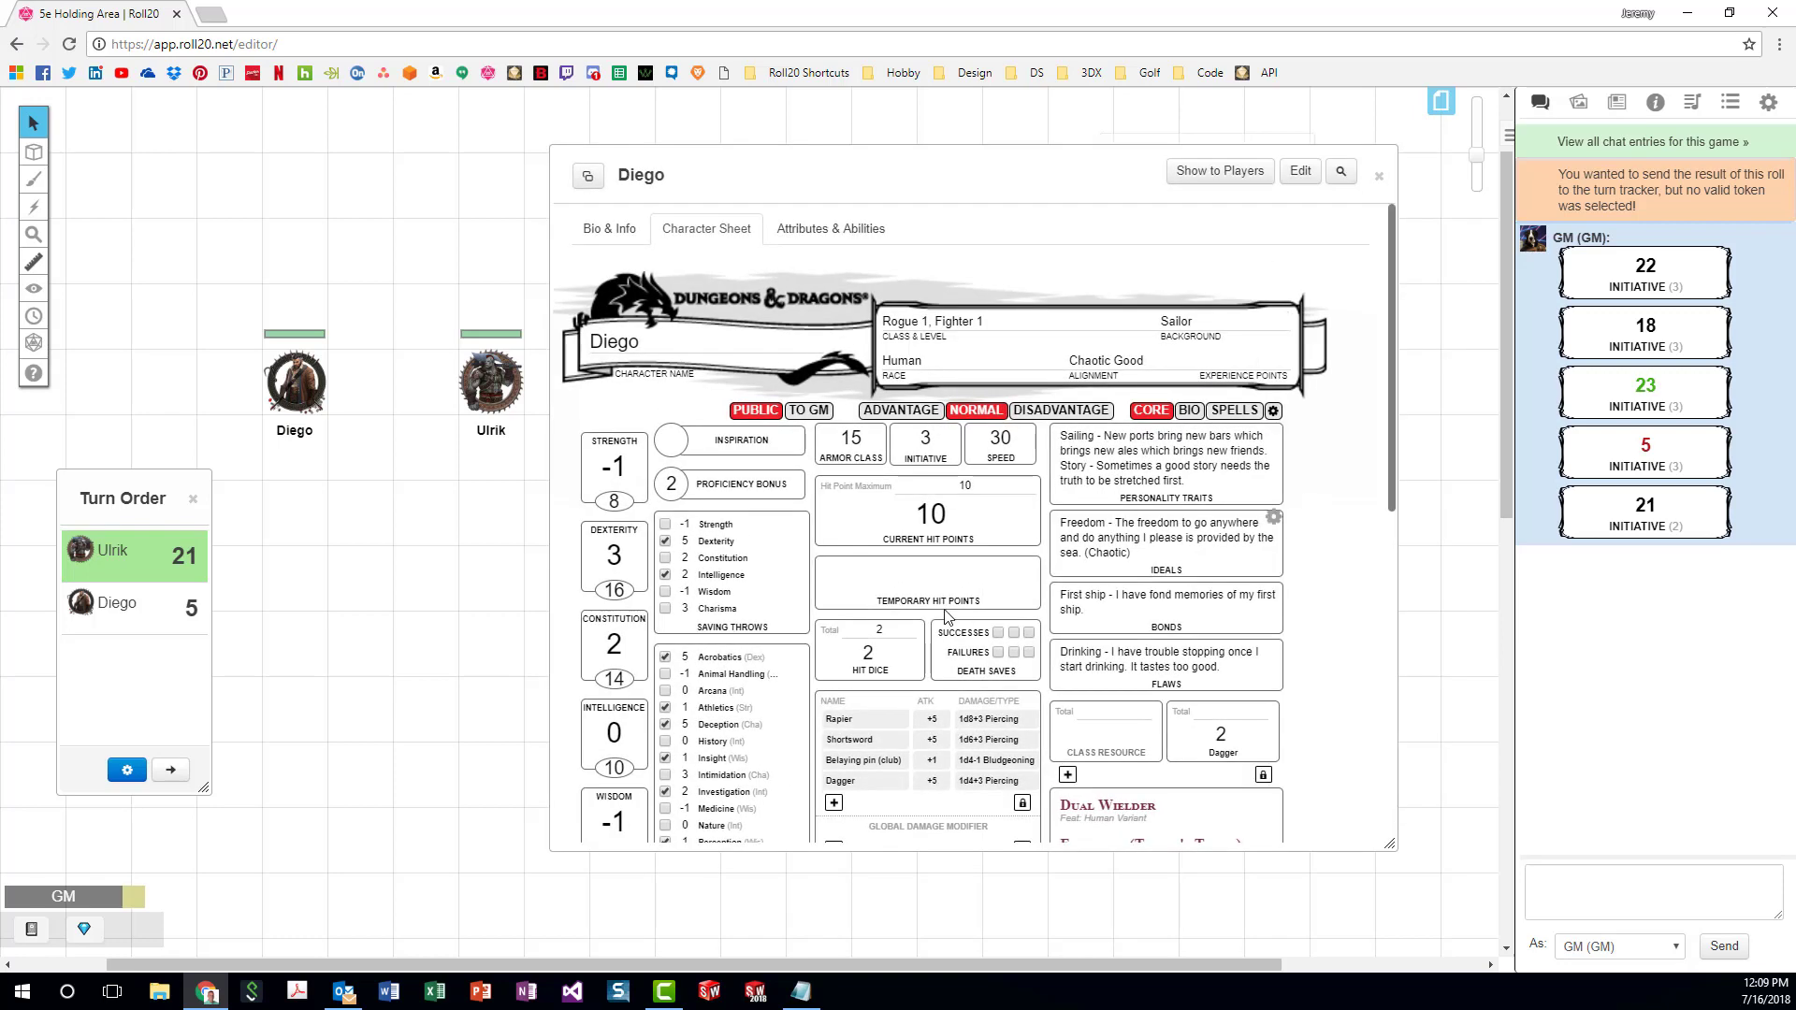
pyautogui.moveTo(862, 728); pyautogui.dragTo(211, 939)
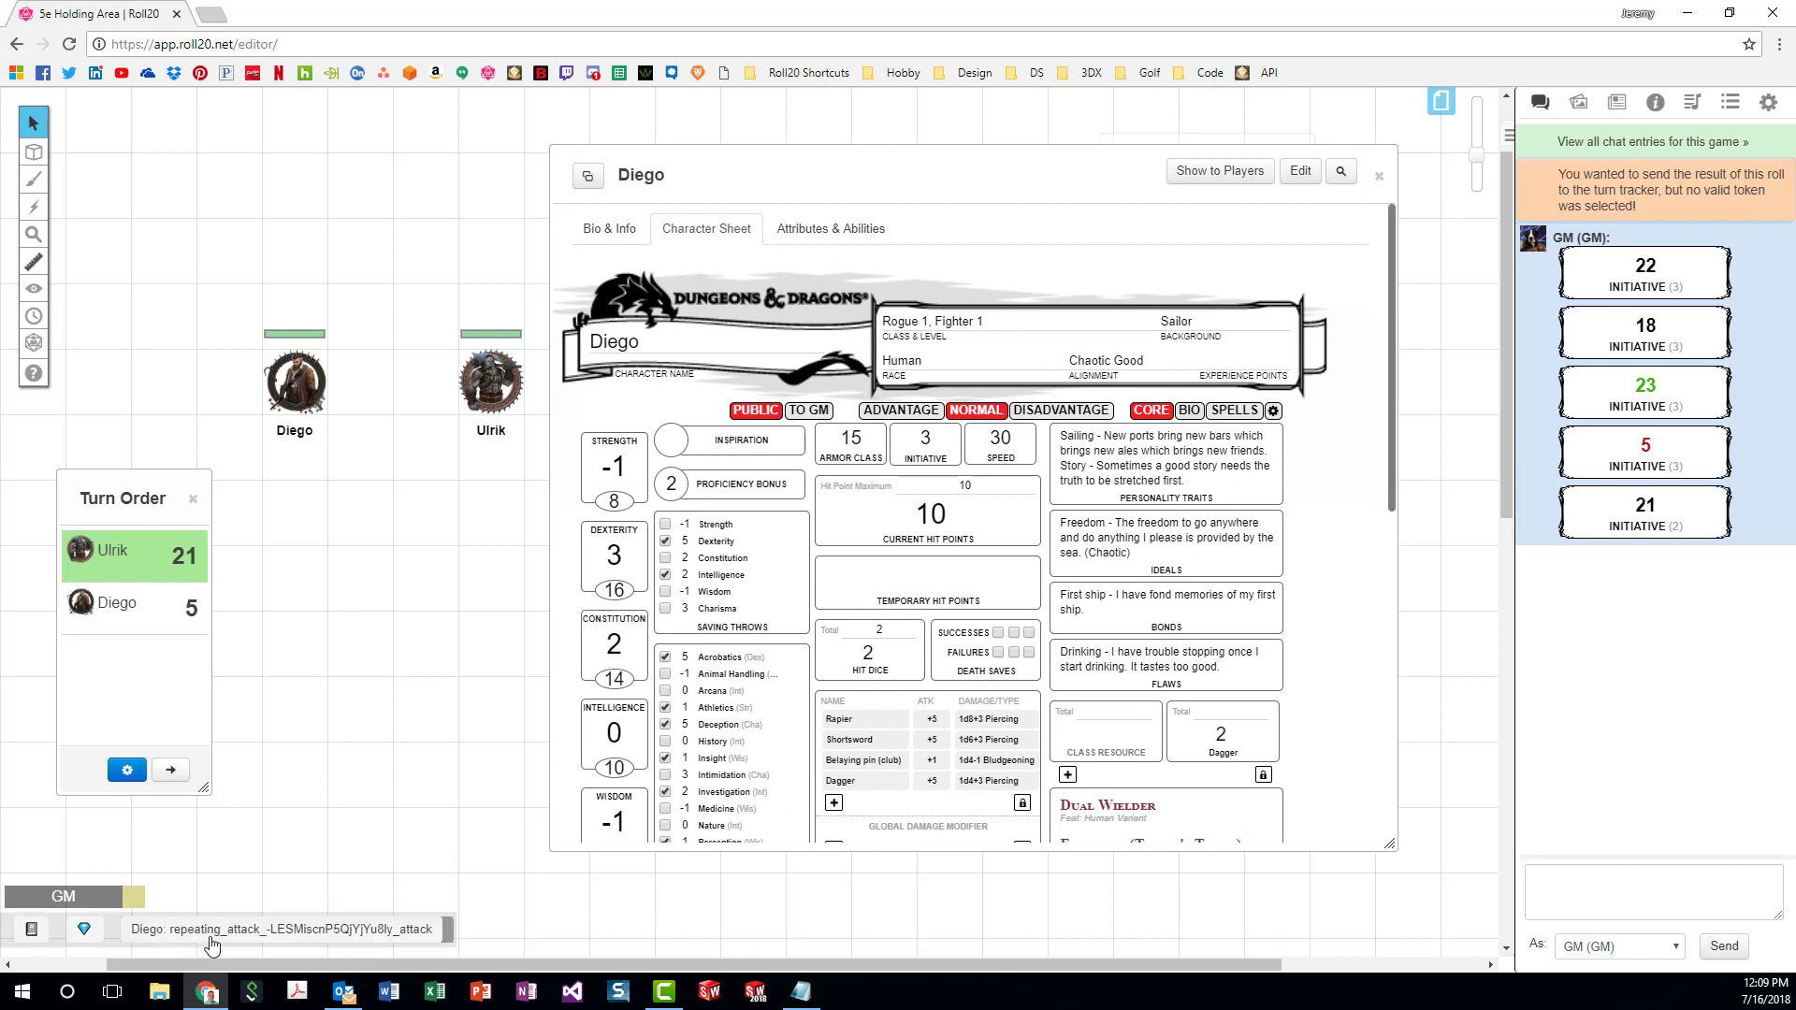
pyautogui.rightClick(239, 929)
pyautogui.click(265, 879)
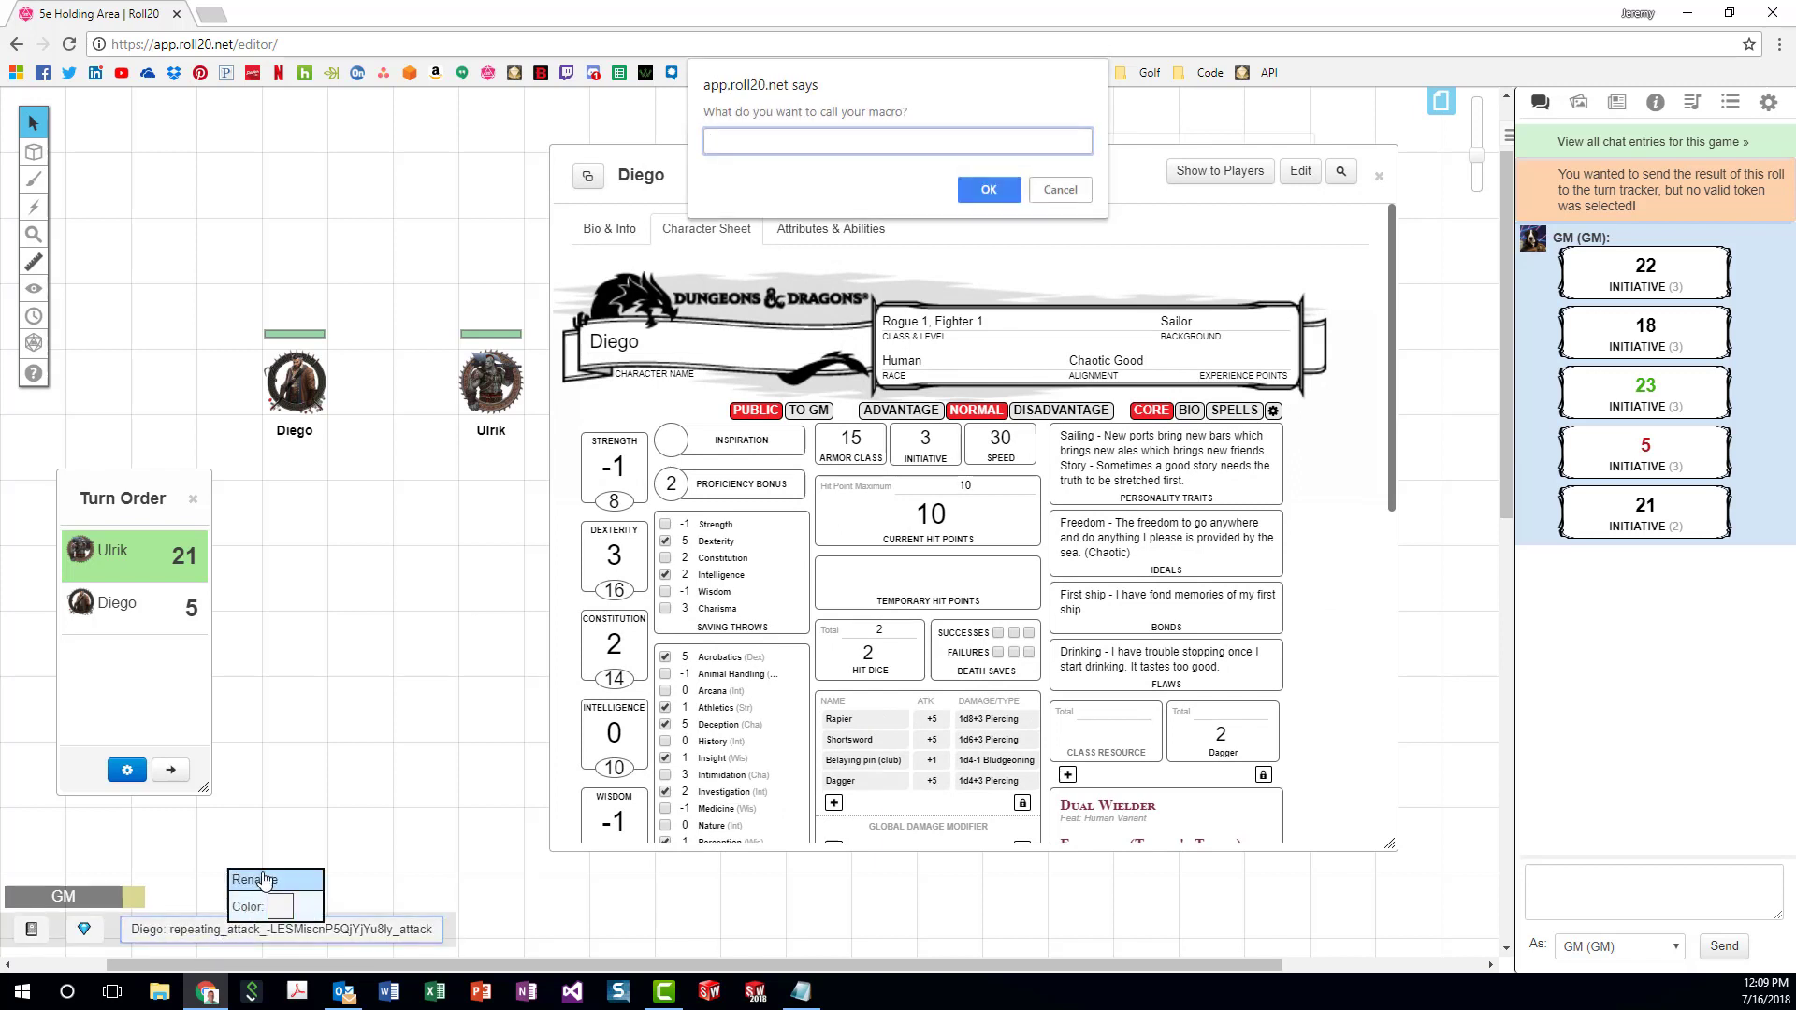
pyautogui.write('Rapier')
pyautogui.press('Return')
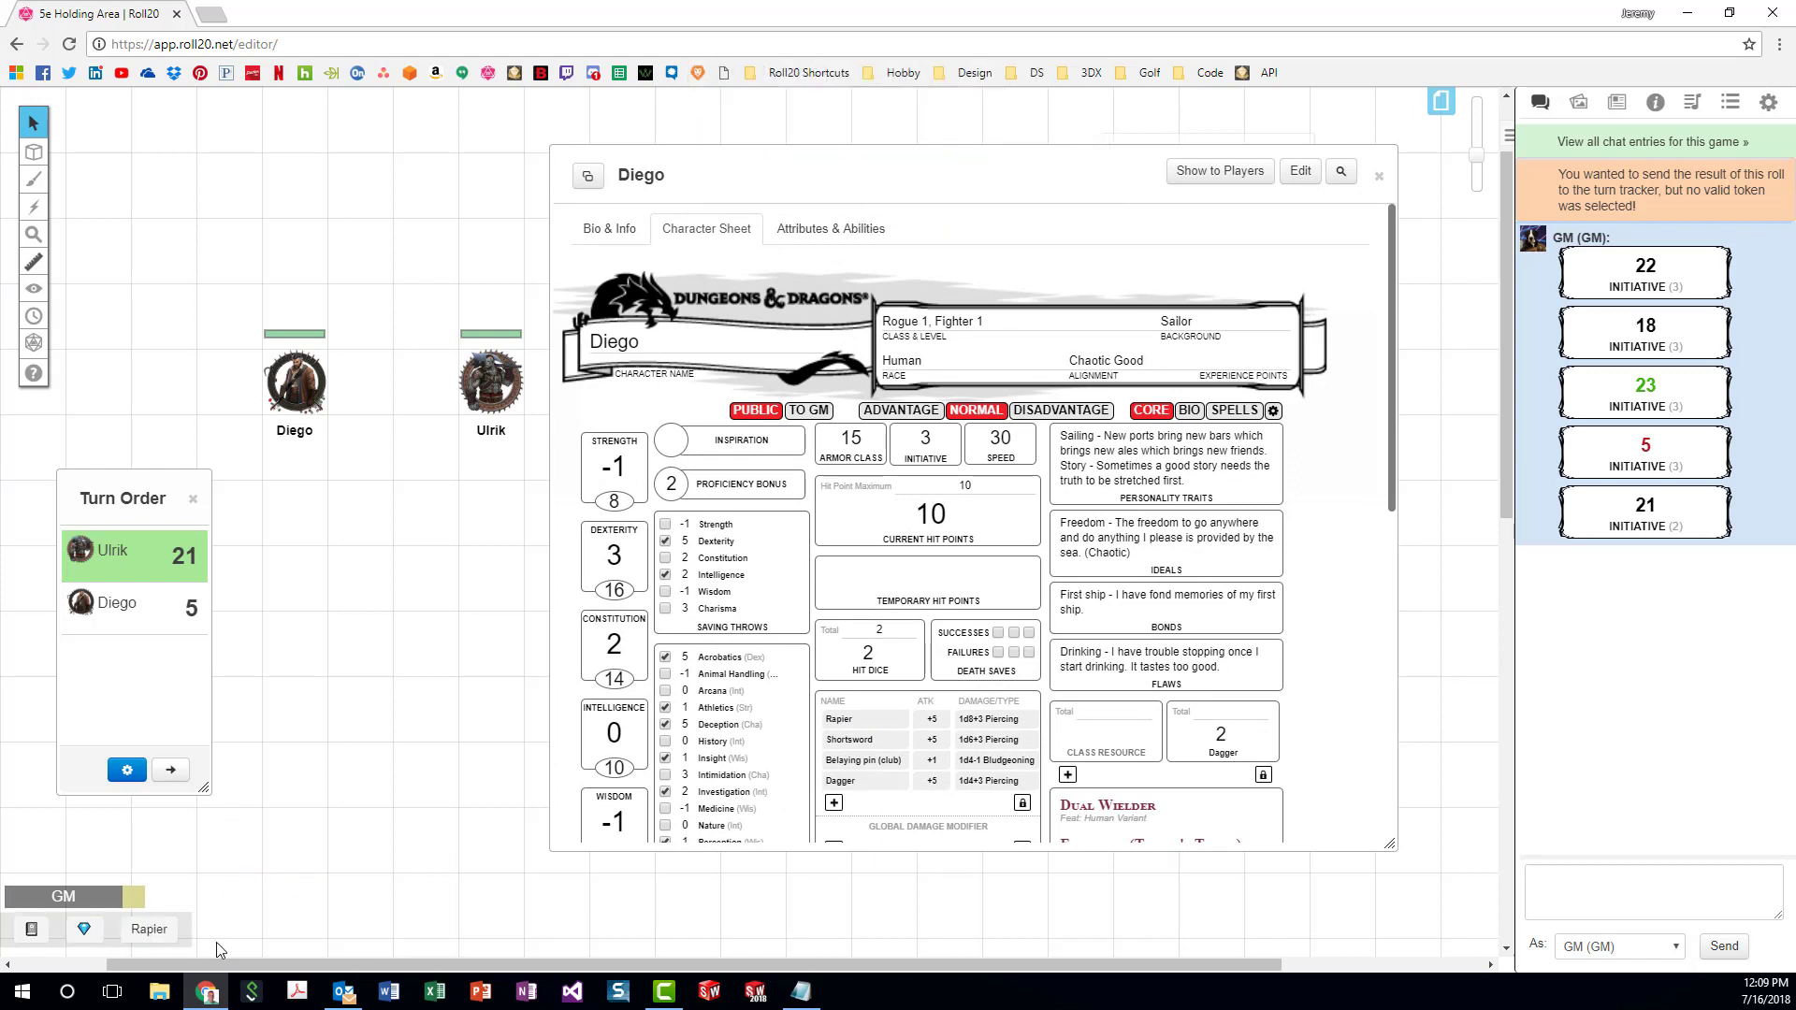
# Collapse Diego's character sheet again and select his token to show its token actions.
pyautogui.doubleClick(1040, 150)
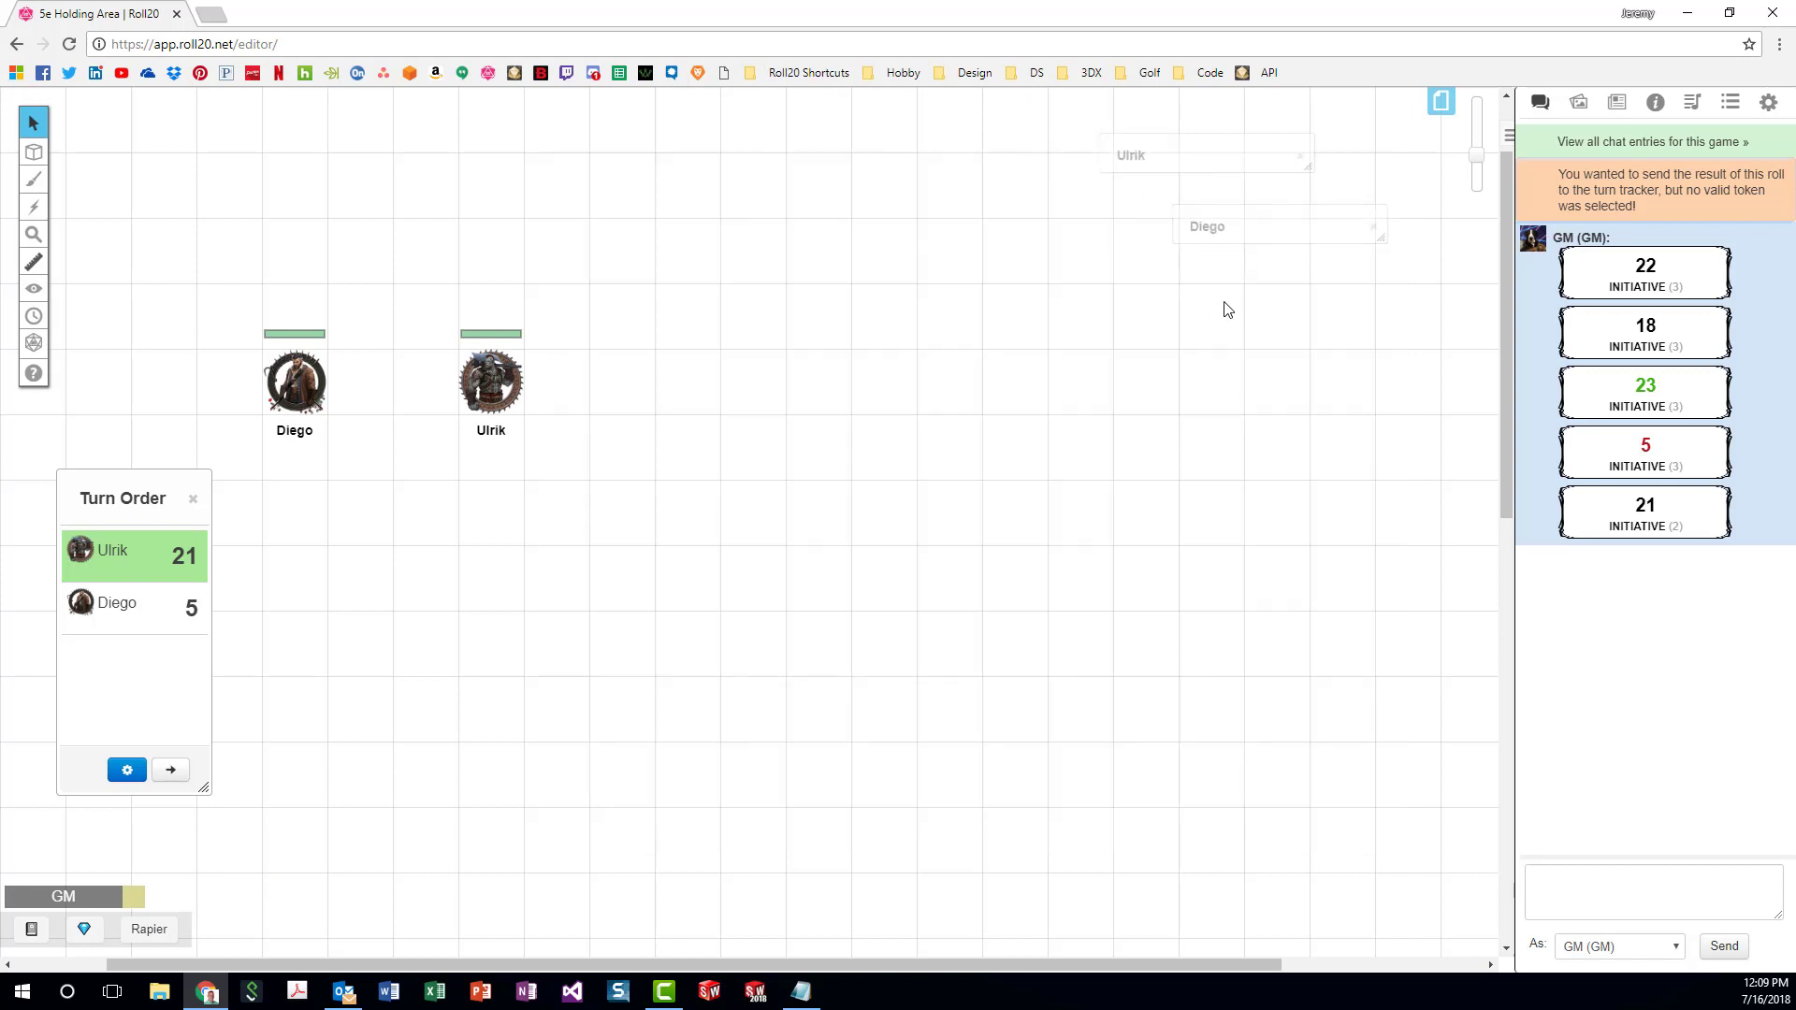
pyautogui.click(292, 397)
pyautogui.click(746, 446)
pyautogui.click(282, 391)
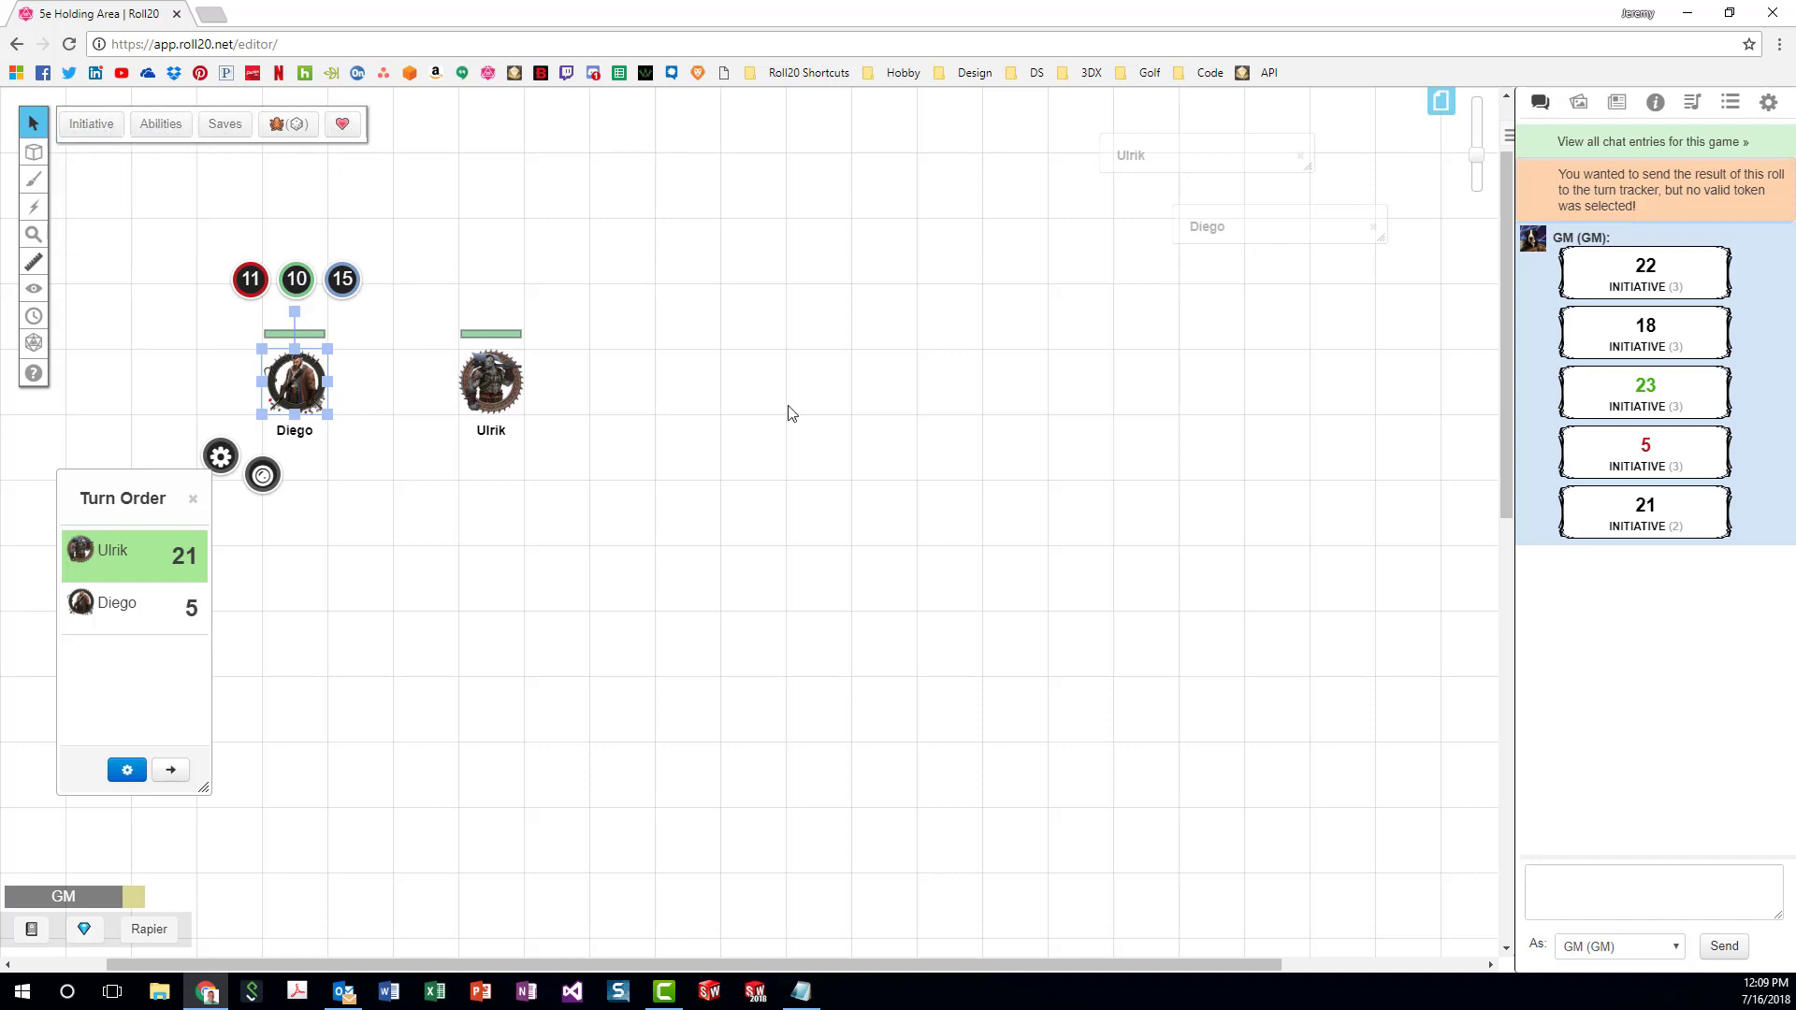
# Select the Ulrik and Diego tokens in turn to compare their token actions, and leave both tokens deselected.
pyautogui.click(851, 400)
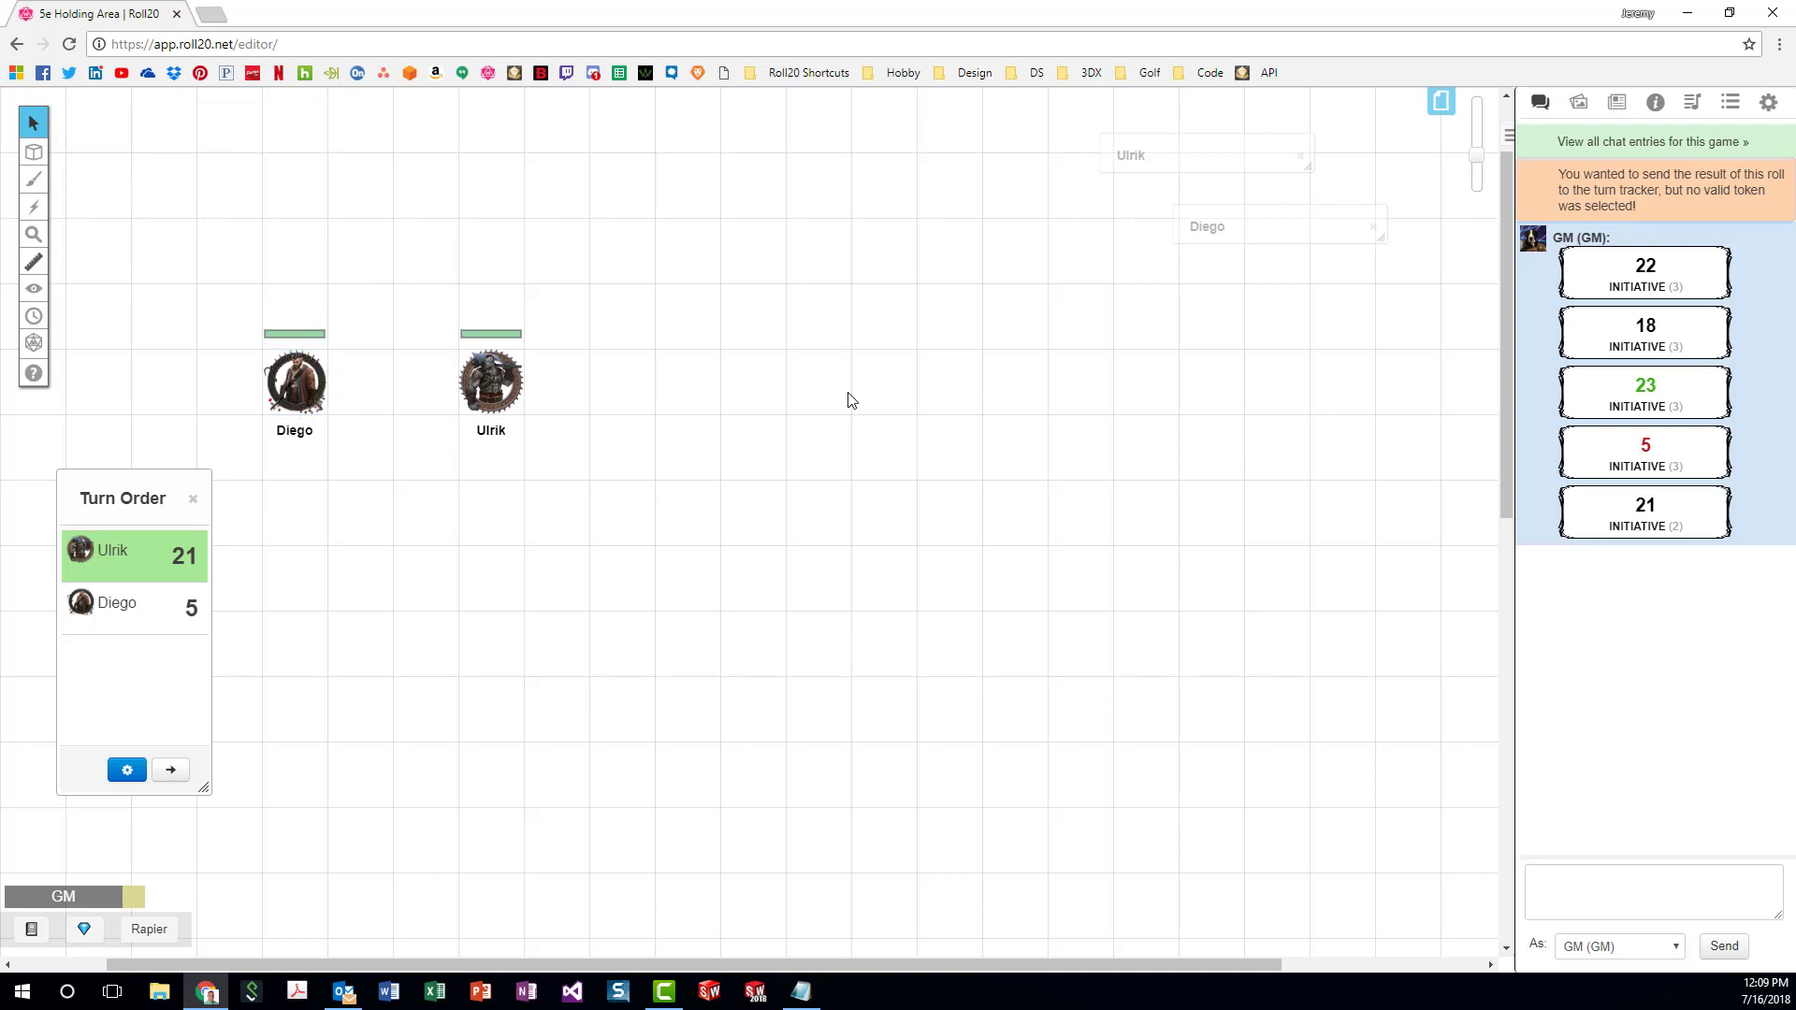
pyautogui.click(500, 374)
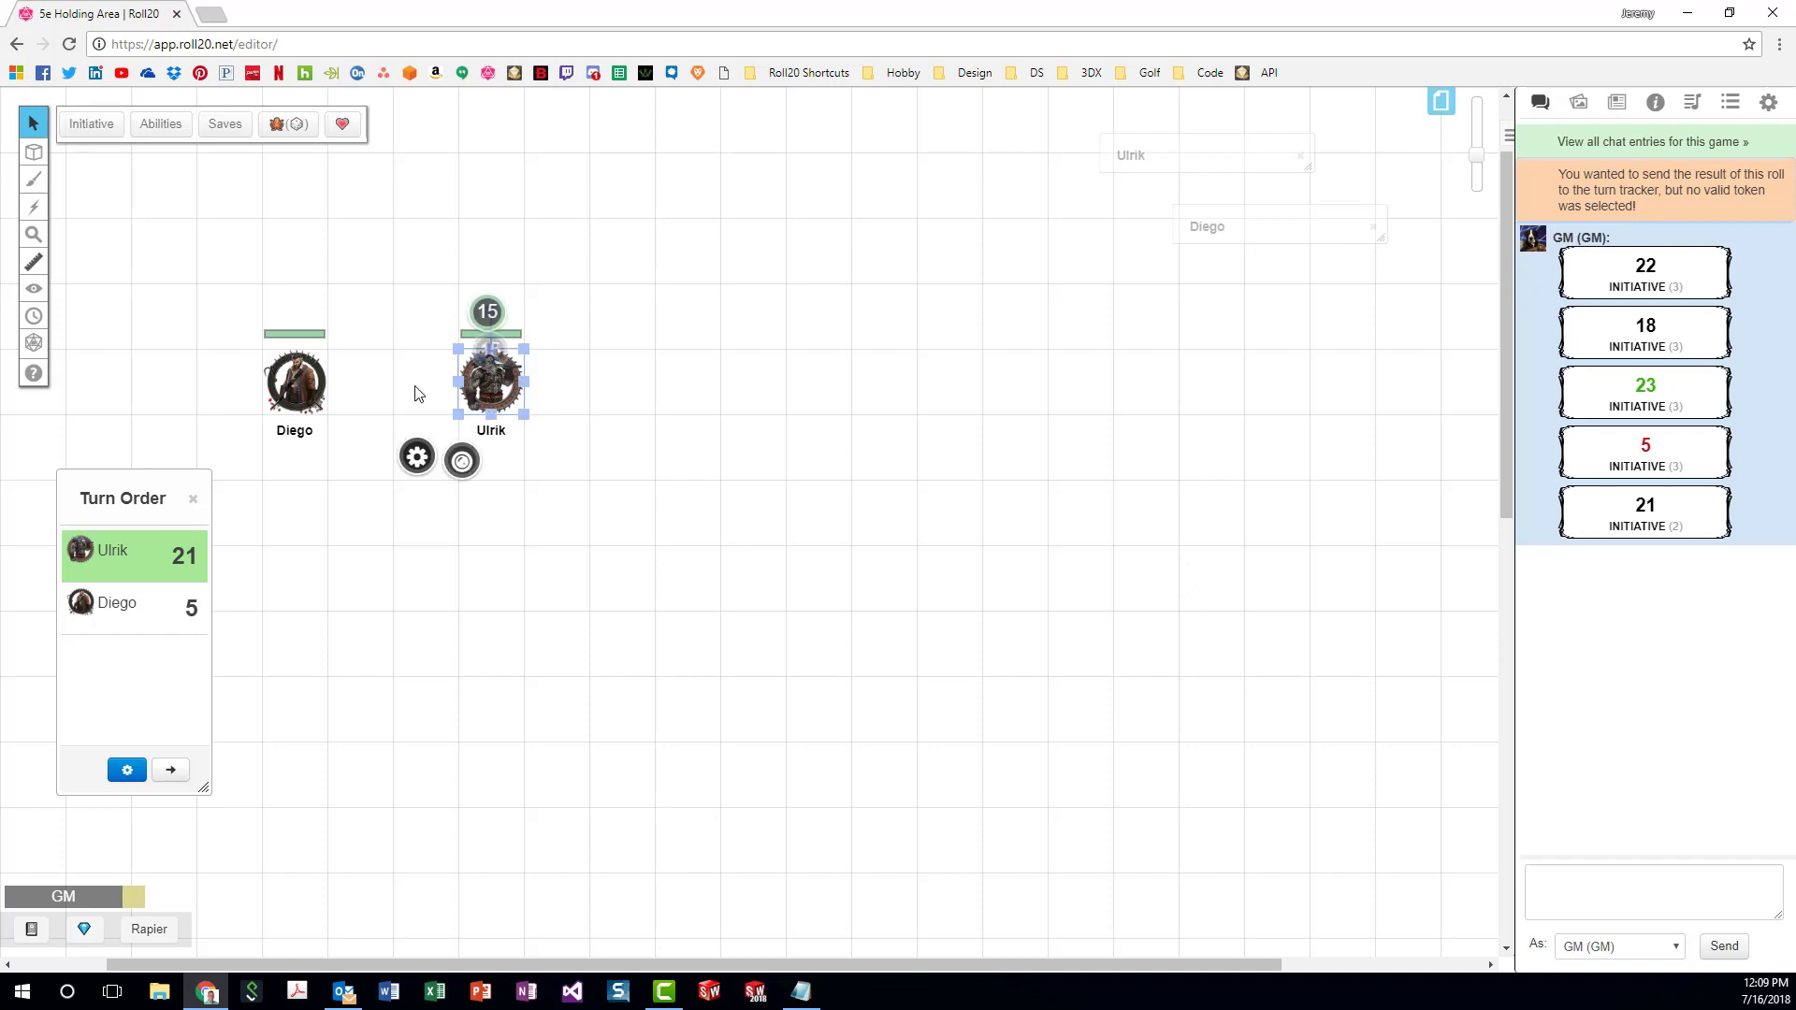
pyautogui.click(284, 386)
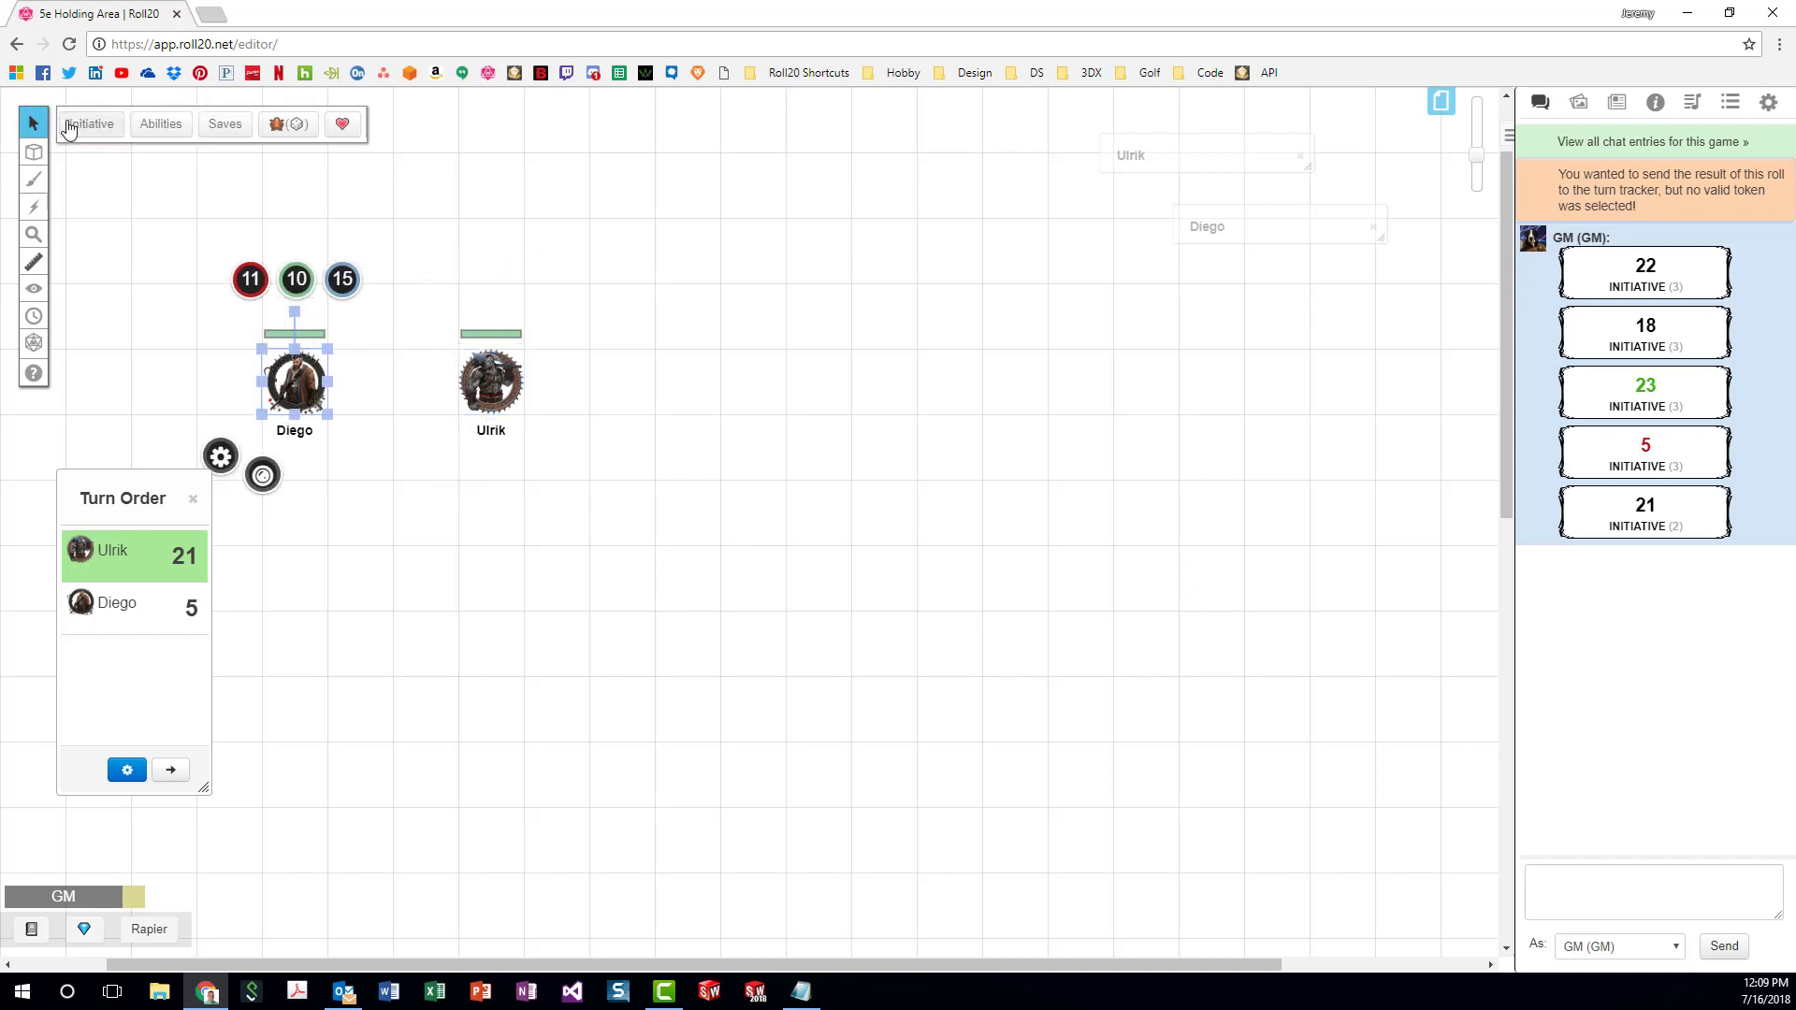
pyautogui.click(483, 273)
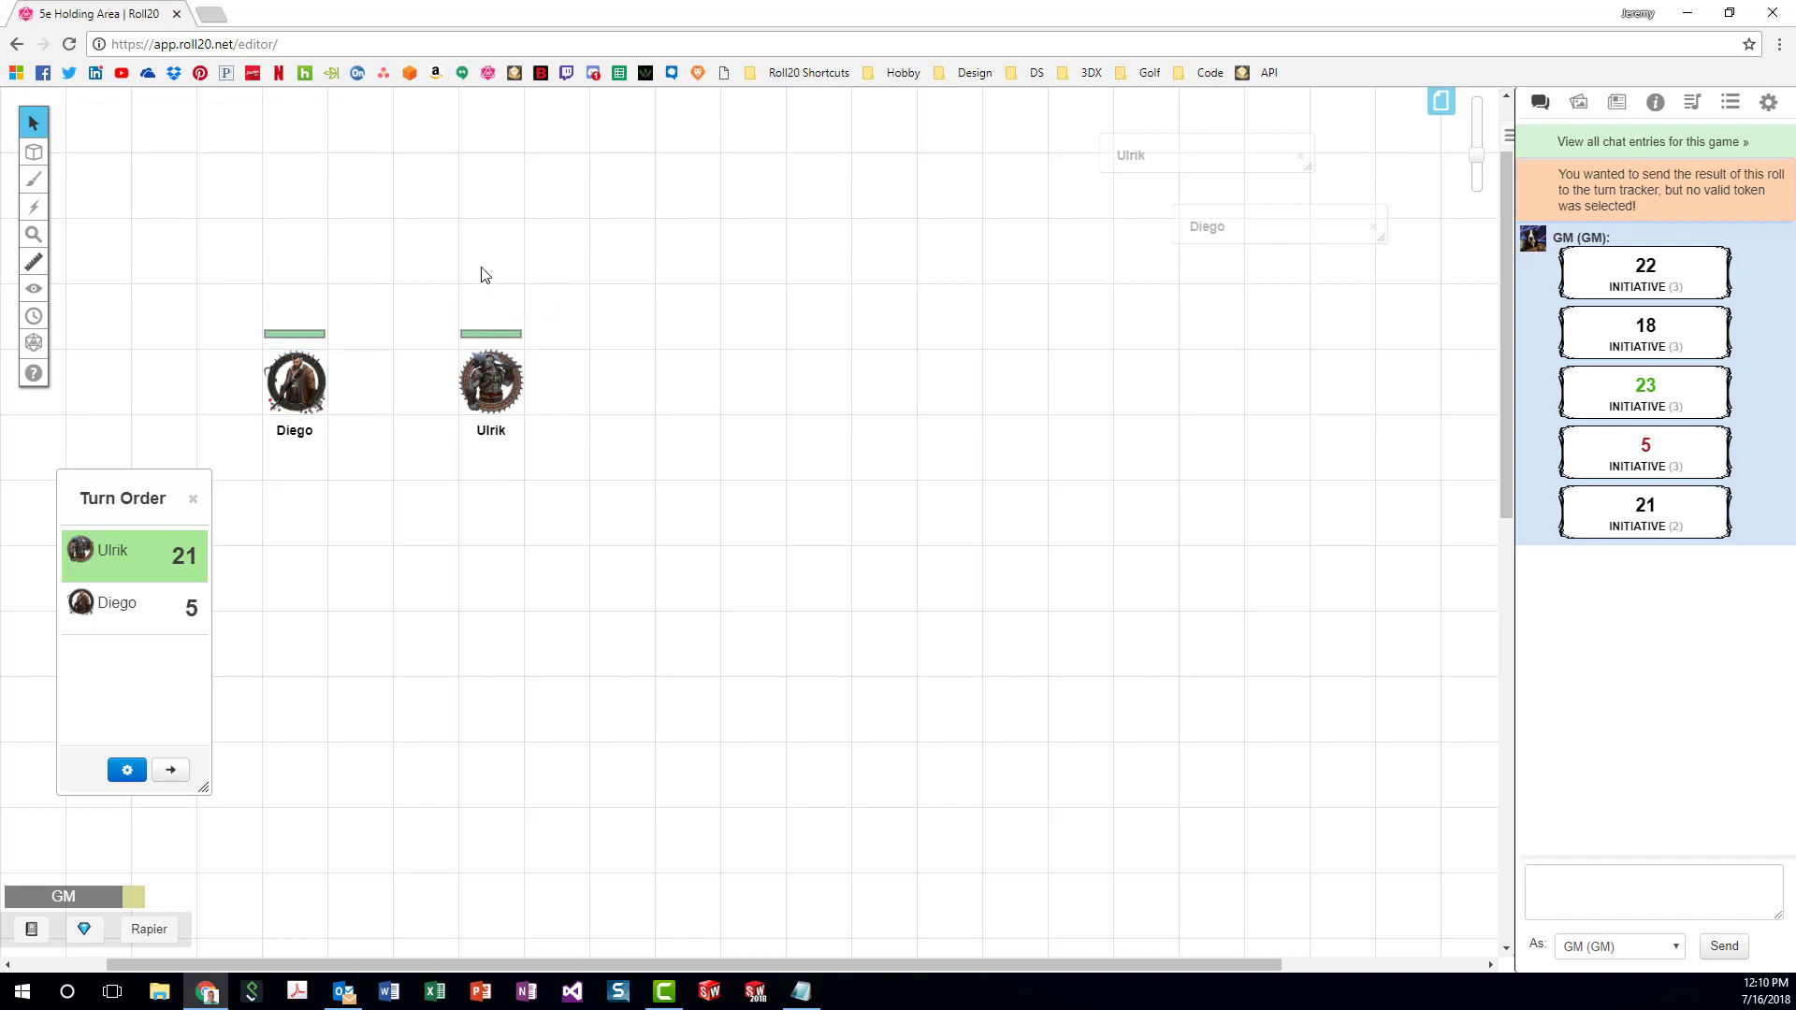
pyautogui.click(275, 373)
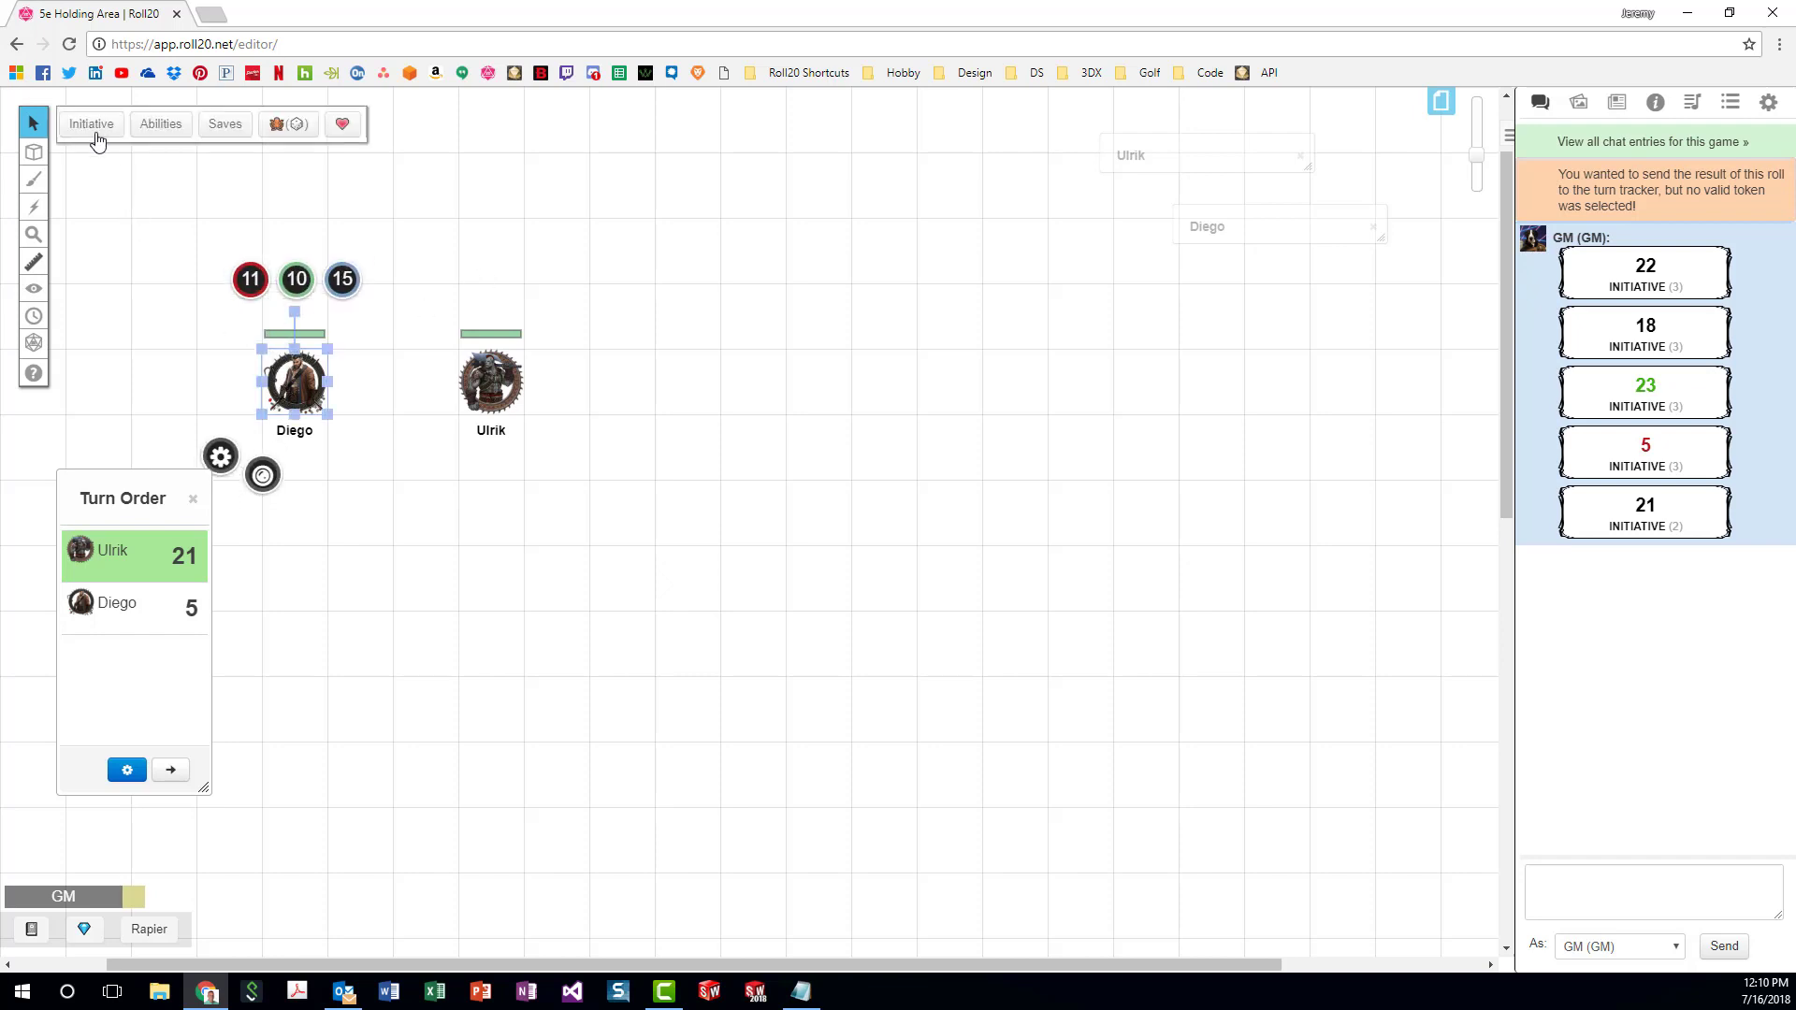
pyautogui.click(722, 271)
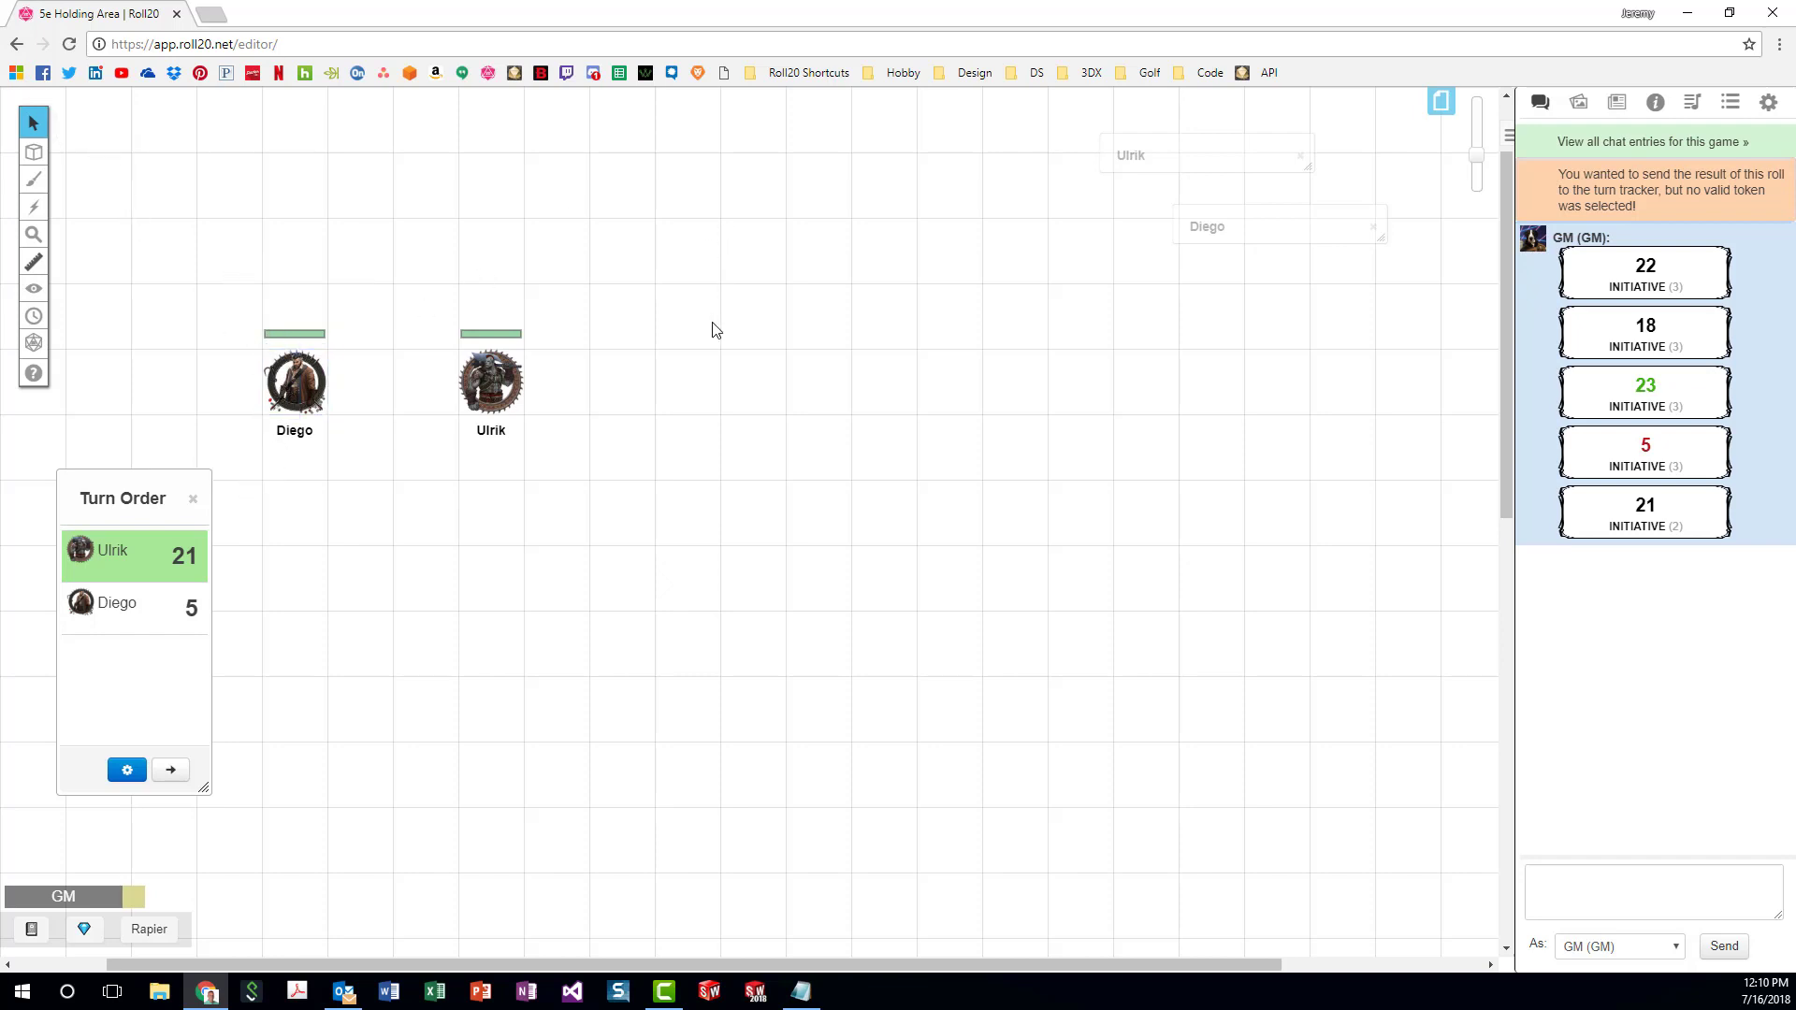